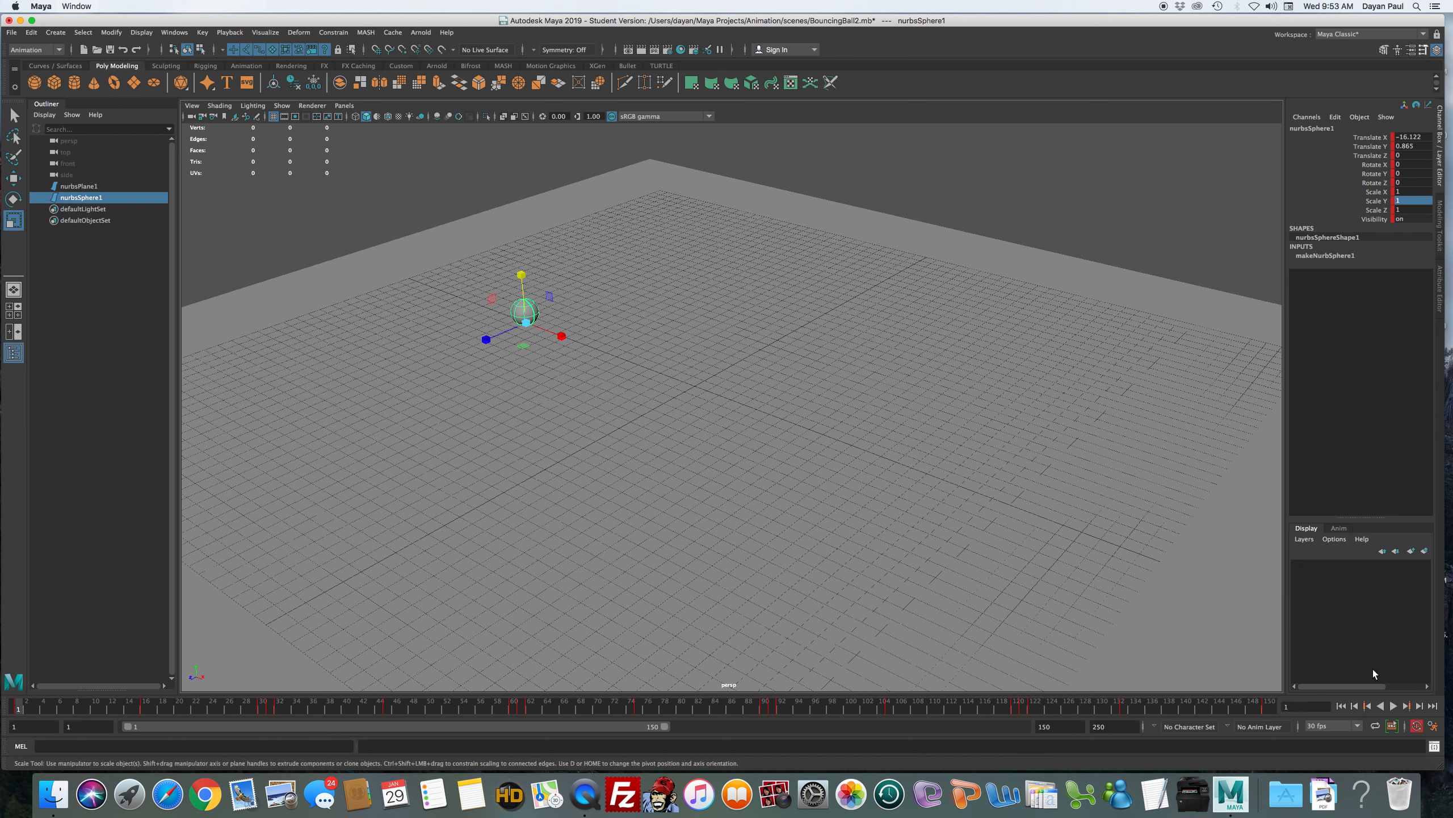
# - Play back the existing bounce animation and extend the playback range to end at frame 152
pyautogui.click(1395, 707)
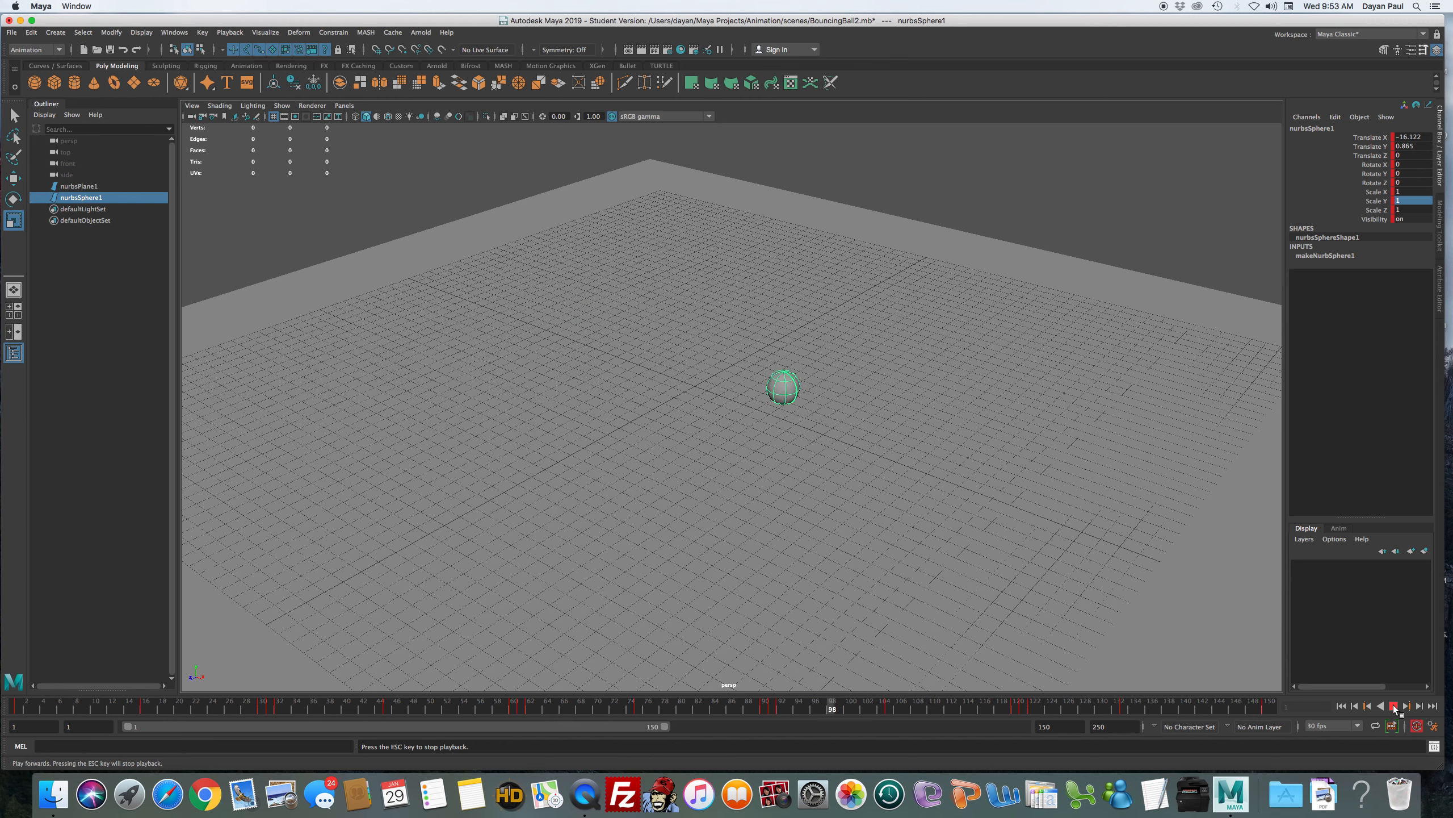
pyautogui.click(1395, 706)
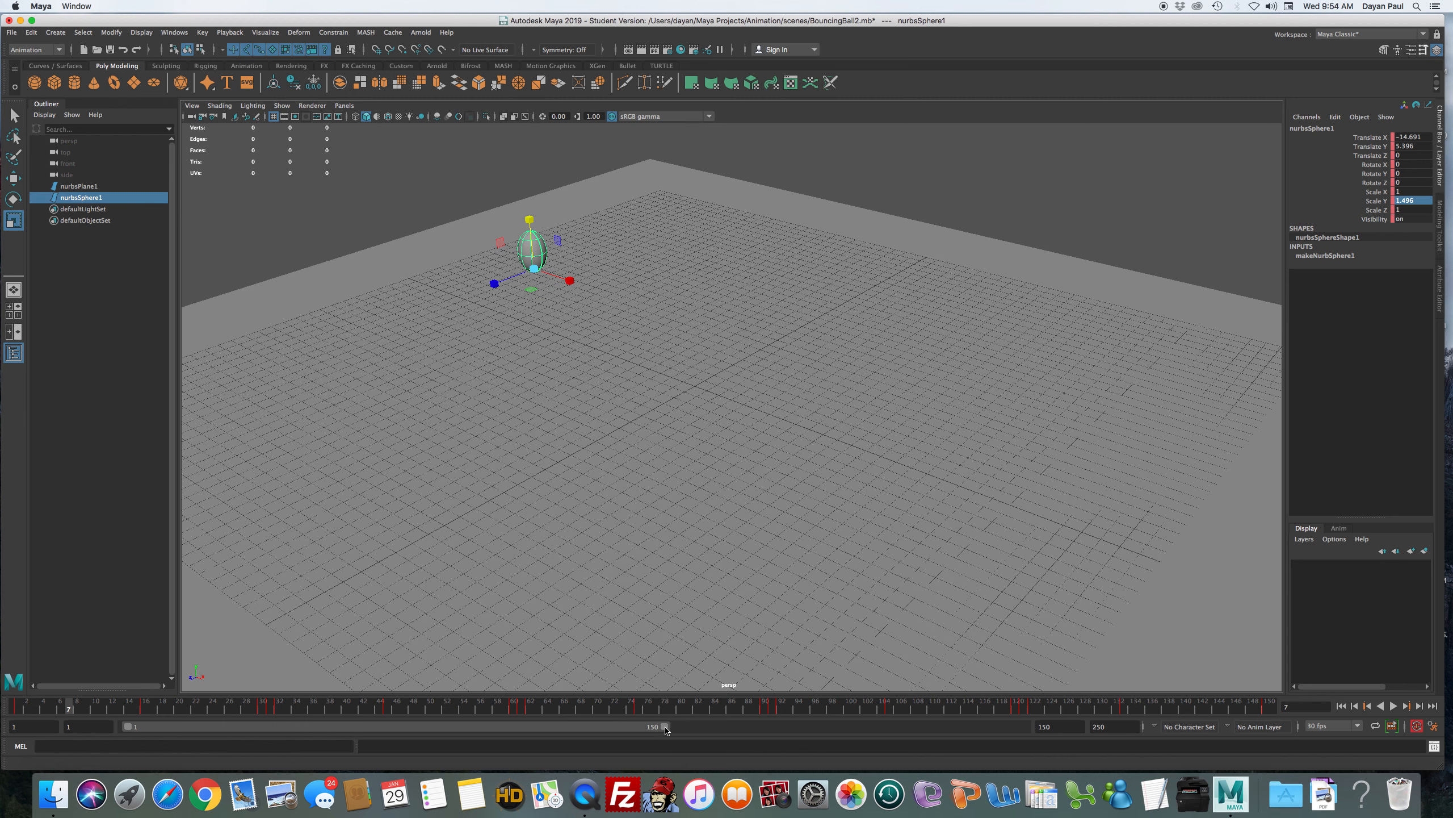
pyautogui.moveTo(665, 727); pyautogui.dragTo(672, 727)
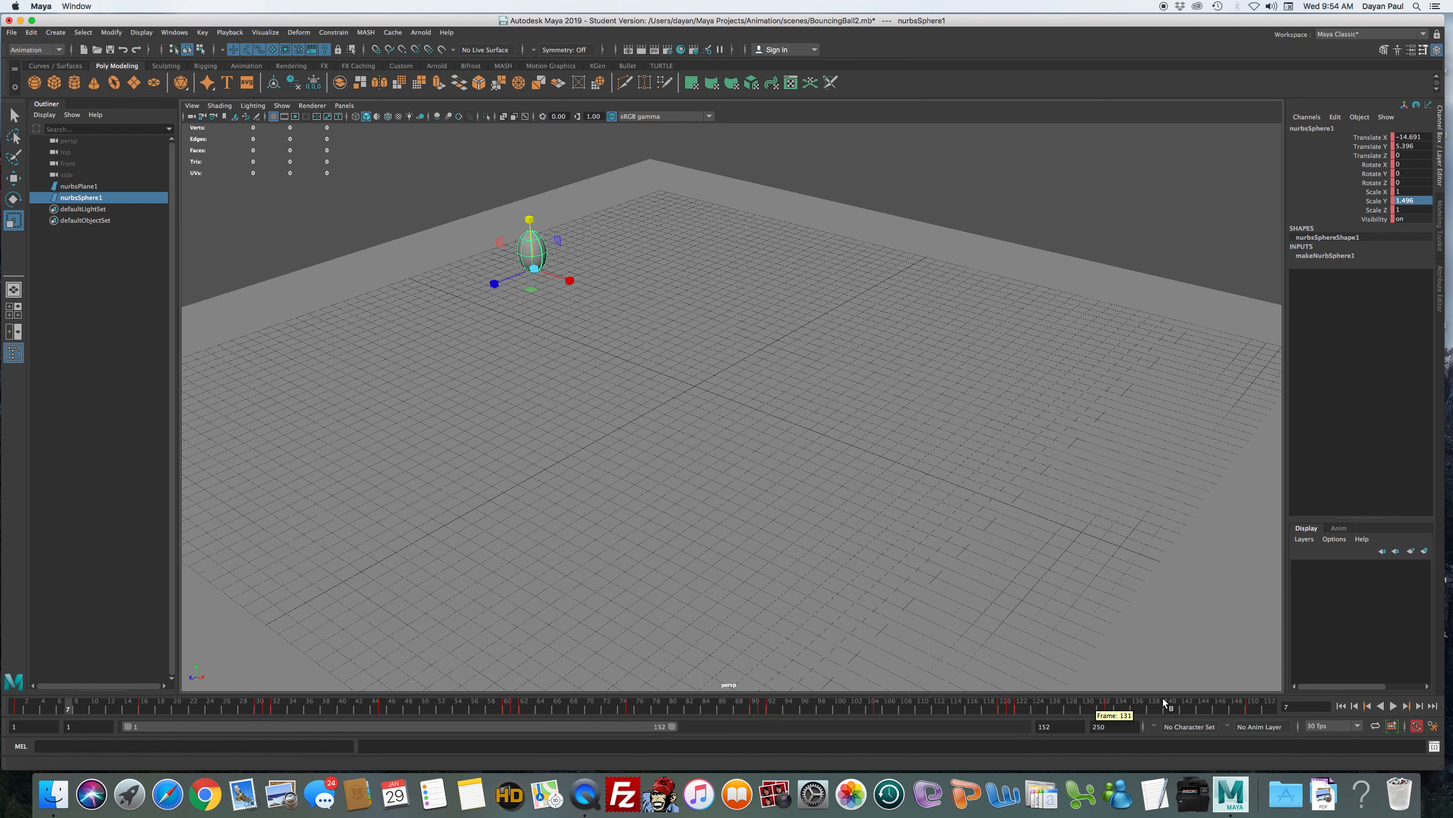
# - Try to shift the final keyframe, within the range starting at frame 148, two frames earlier
pyautogui.moveTo(1255, 707)
pyautogui.mouseDown()
pyautogui.moveTo(1171, 717)
pyautogui.moveTo(1253, 724)
pyautogui.moveTo(113, 719)
pyautogui.moveTo(211, 723)
pyautogui.moveTo(276, 748)
pyautogui.moveTo(12, 687)
pyautogui.moveTo(275, 725)
pyautogui.moveTo(302, 709)
pyautogui.moveTo(743, 689)
pyautogui.moveTo(1158, 689)
pyautogui.moveTo(1277, 720)
pyautogui.moveTo(1245, 719)
pyautogui.mouseUp()
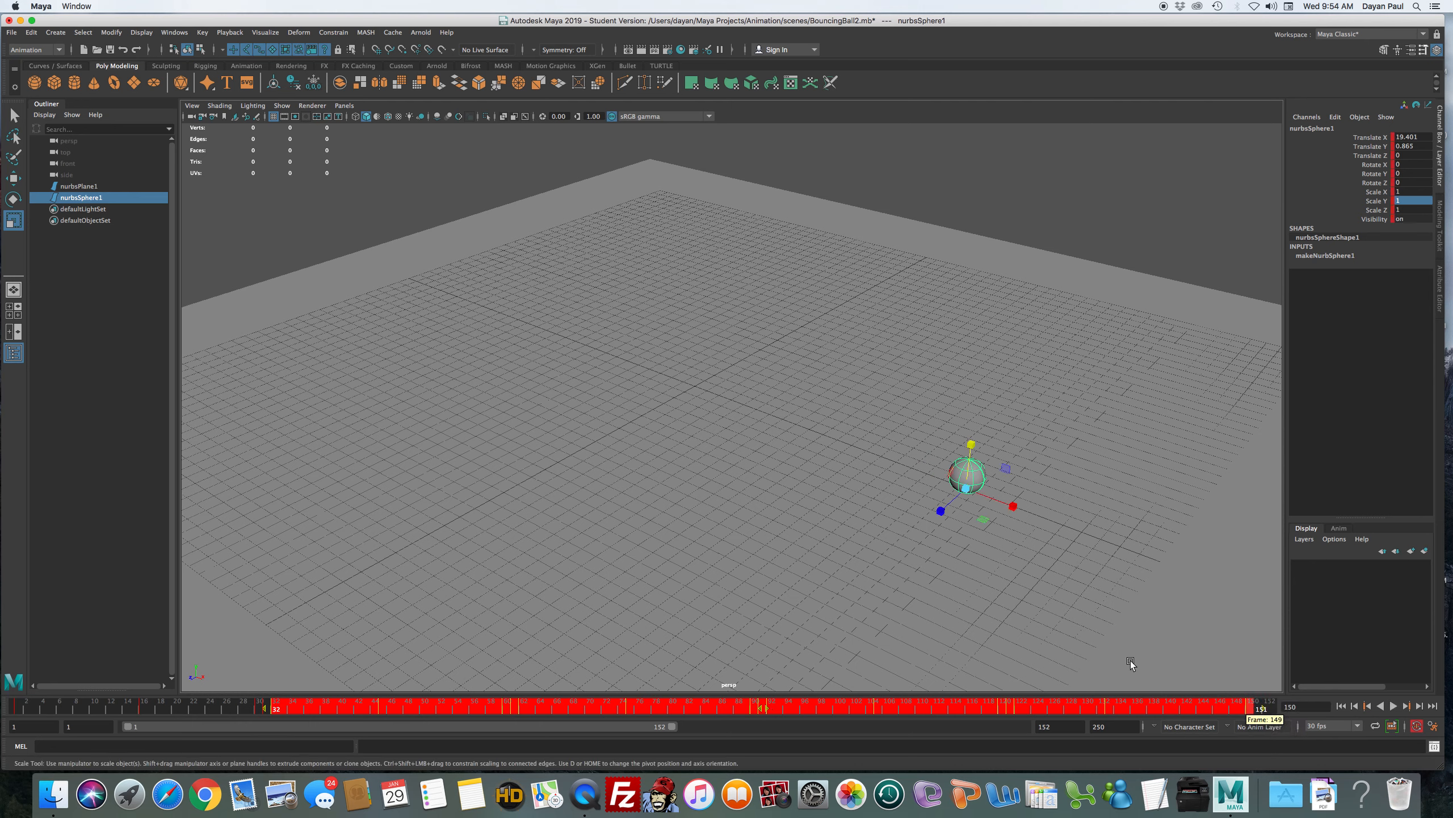
pyautogui.click(1162, 705)
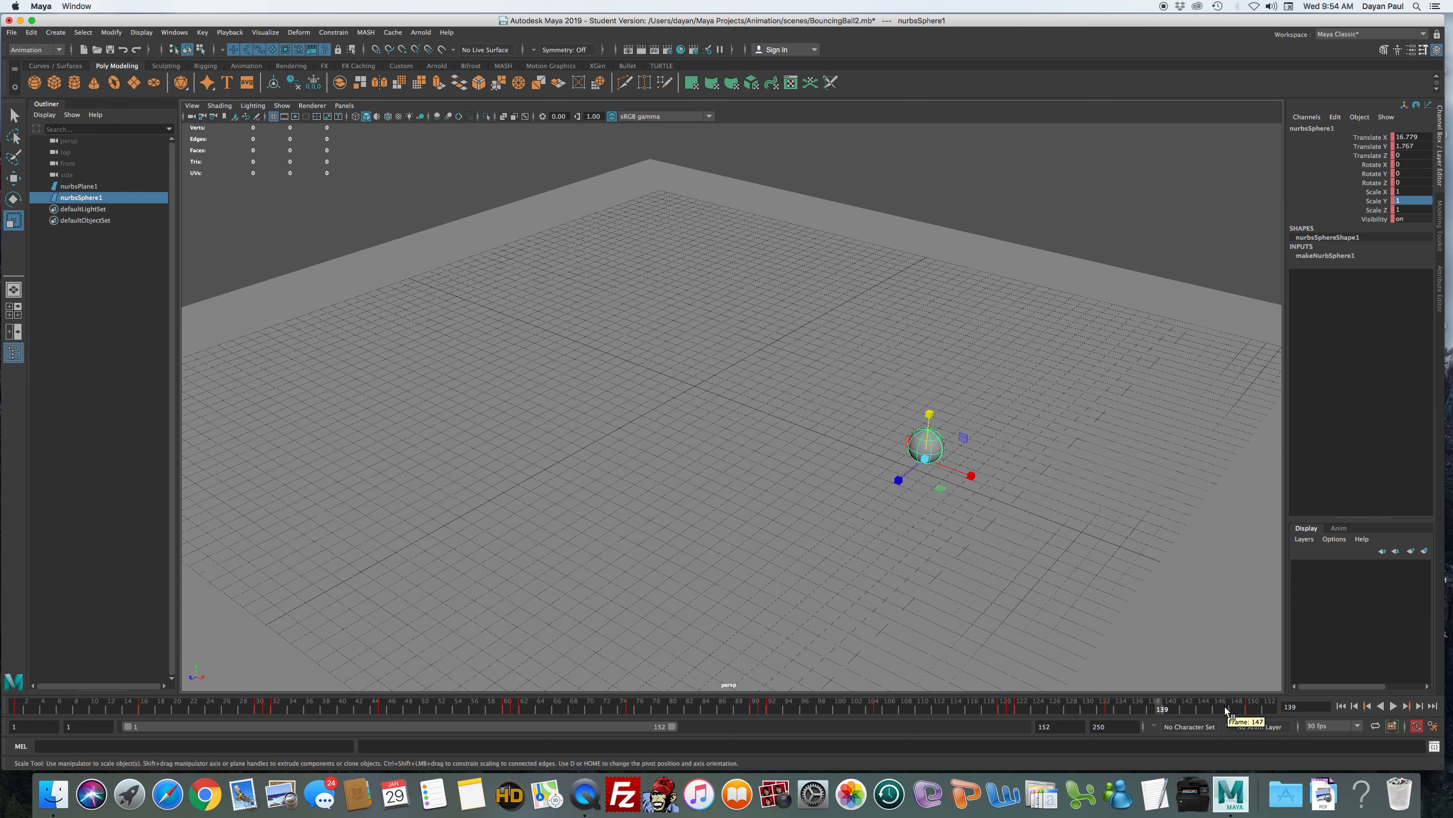
pyautogui.keyDown('shift'); pyautogui.moveTo(1257, 708); pyautogui.dragTo(1245, 714); pyautogui.keyUp('shift')
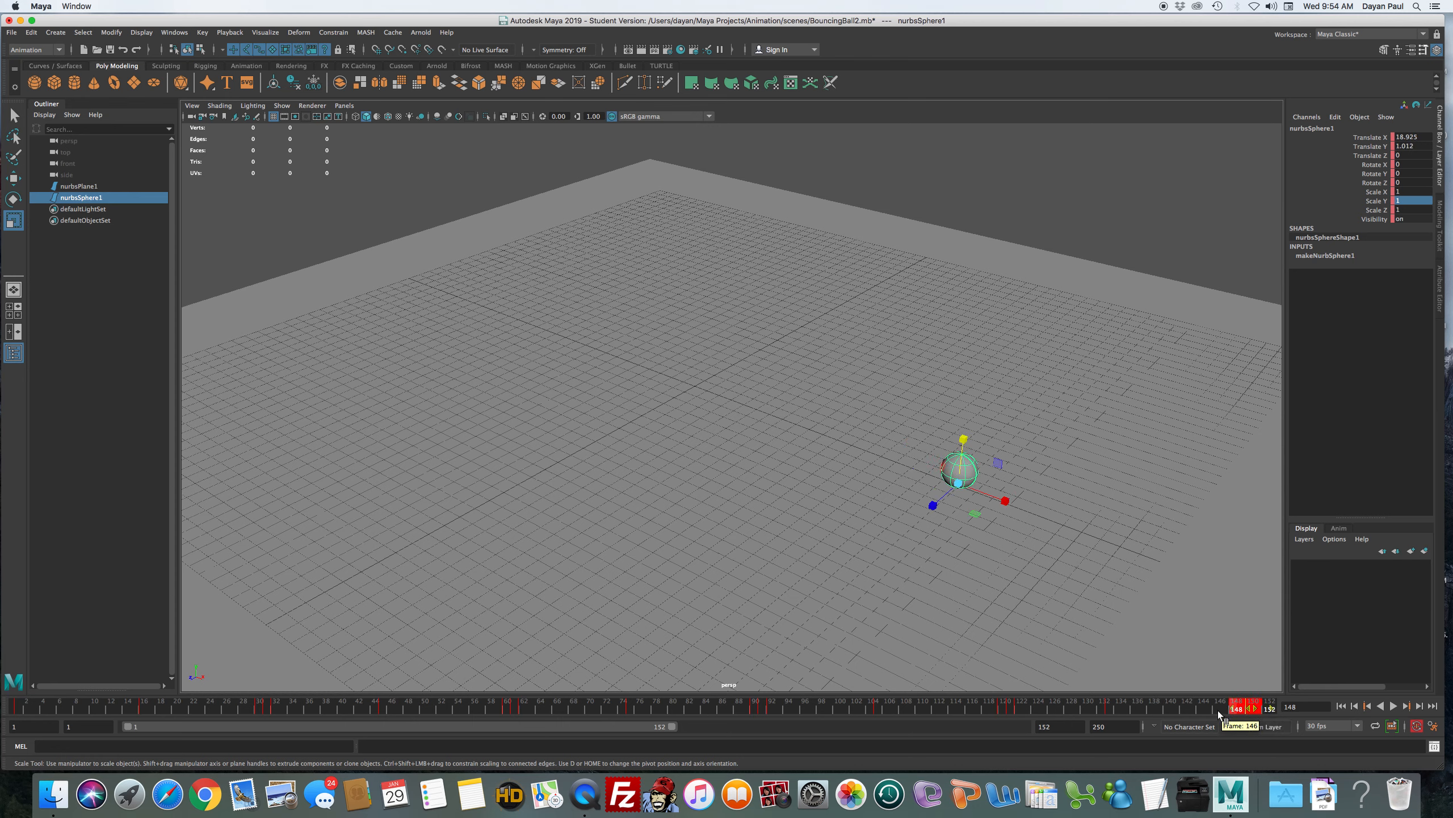
pyautogui.click(1236, 707)
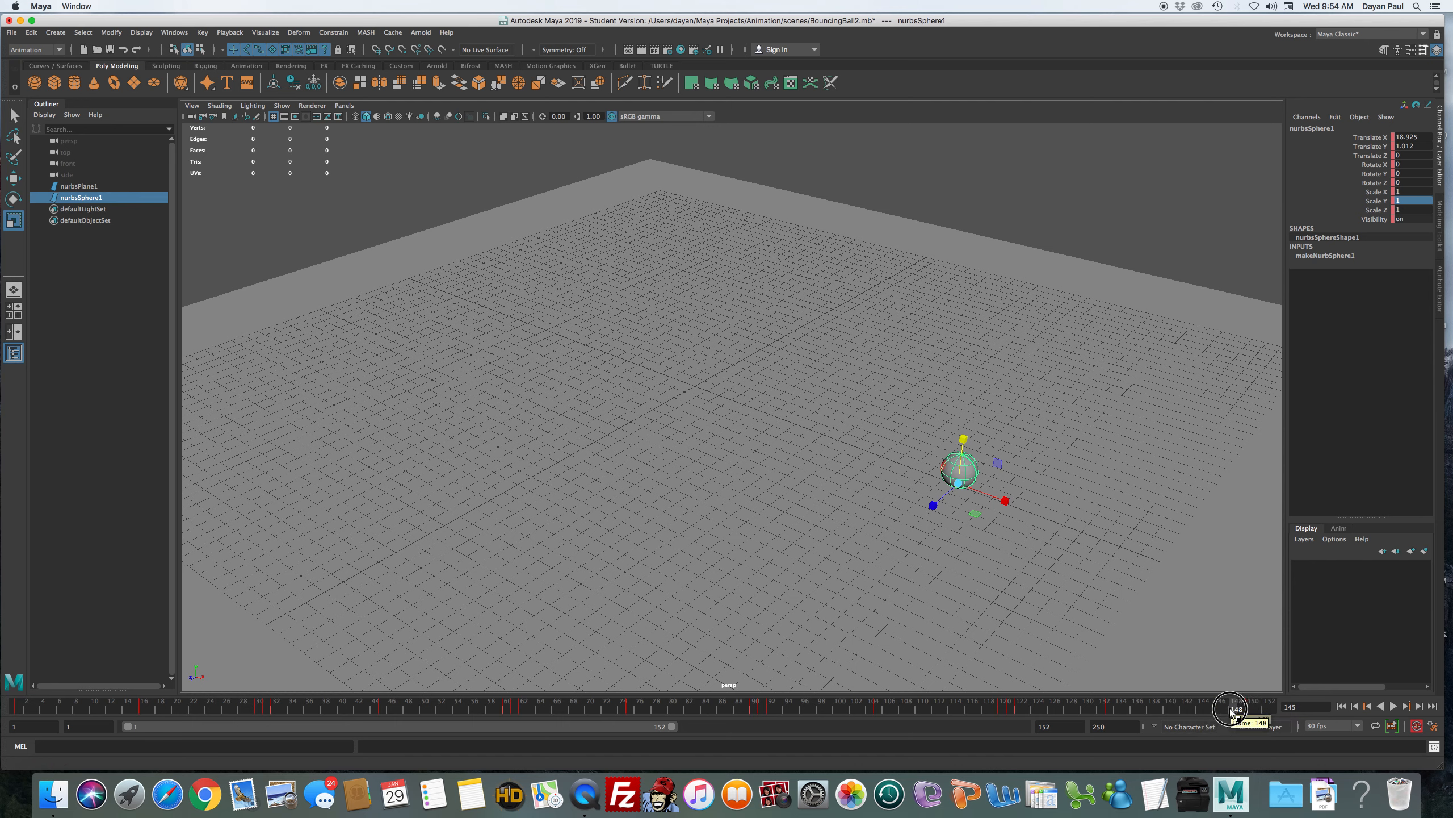
pyautogui.keyDown('shift'); pyautogui.moveTo(1236, 709); pyautogui.dragTo(1263, 713); pyautogui.keyUp('shift')
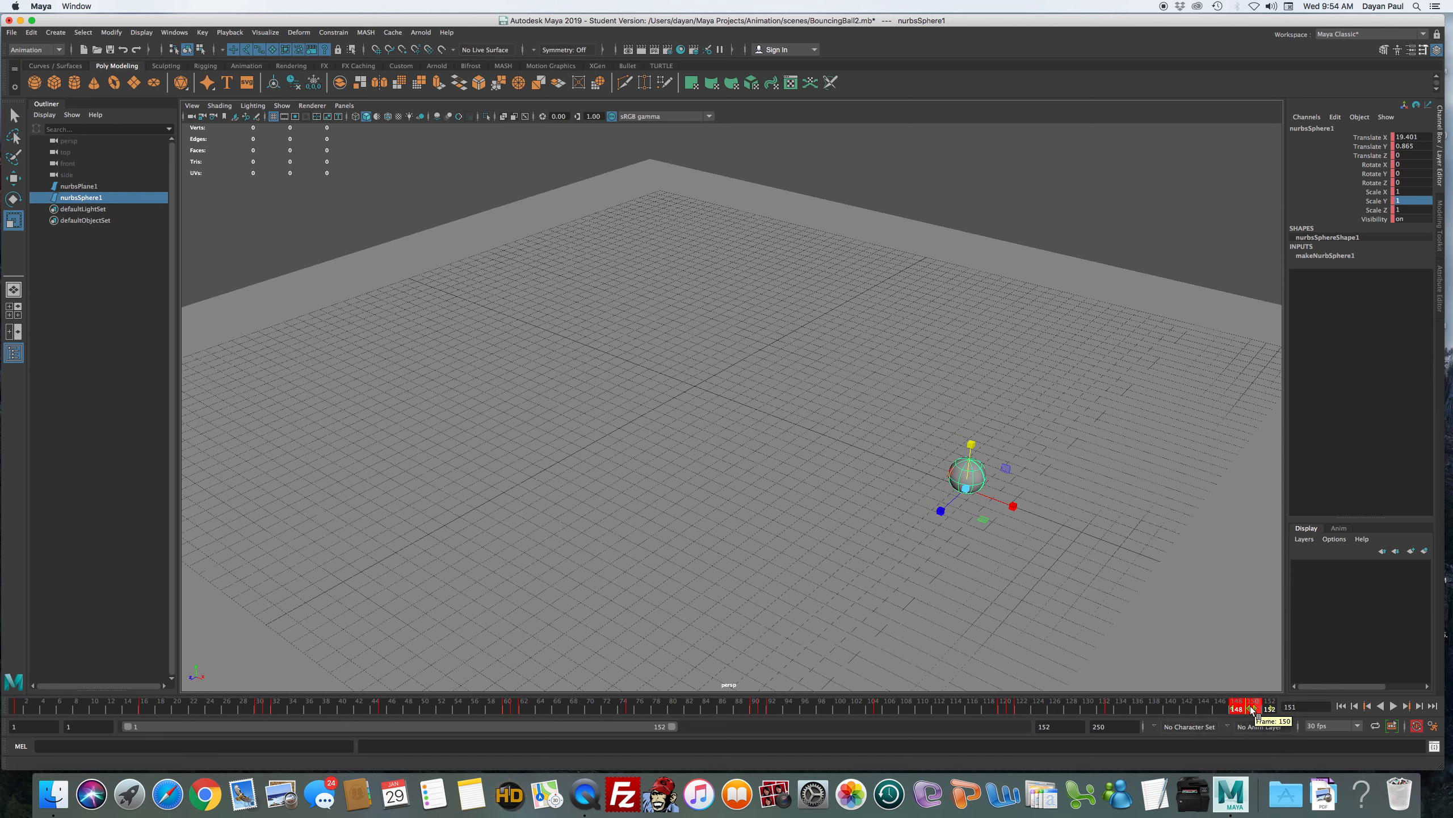
pyautogui.moveTo(1250, 712)
pyautogui.mouseDown()
pyautogui.moveTo(1265, 714)
pyautogui.moveTo(1210, 713)
pyautogui.moveTo(1264, 716)
pyautogui.moveTo(1237, 719)
pyautogui.mouseUp()
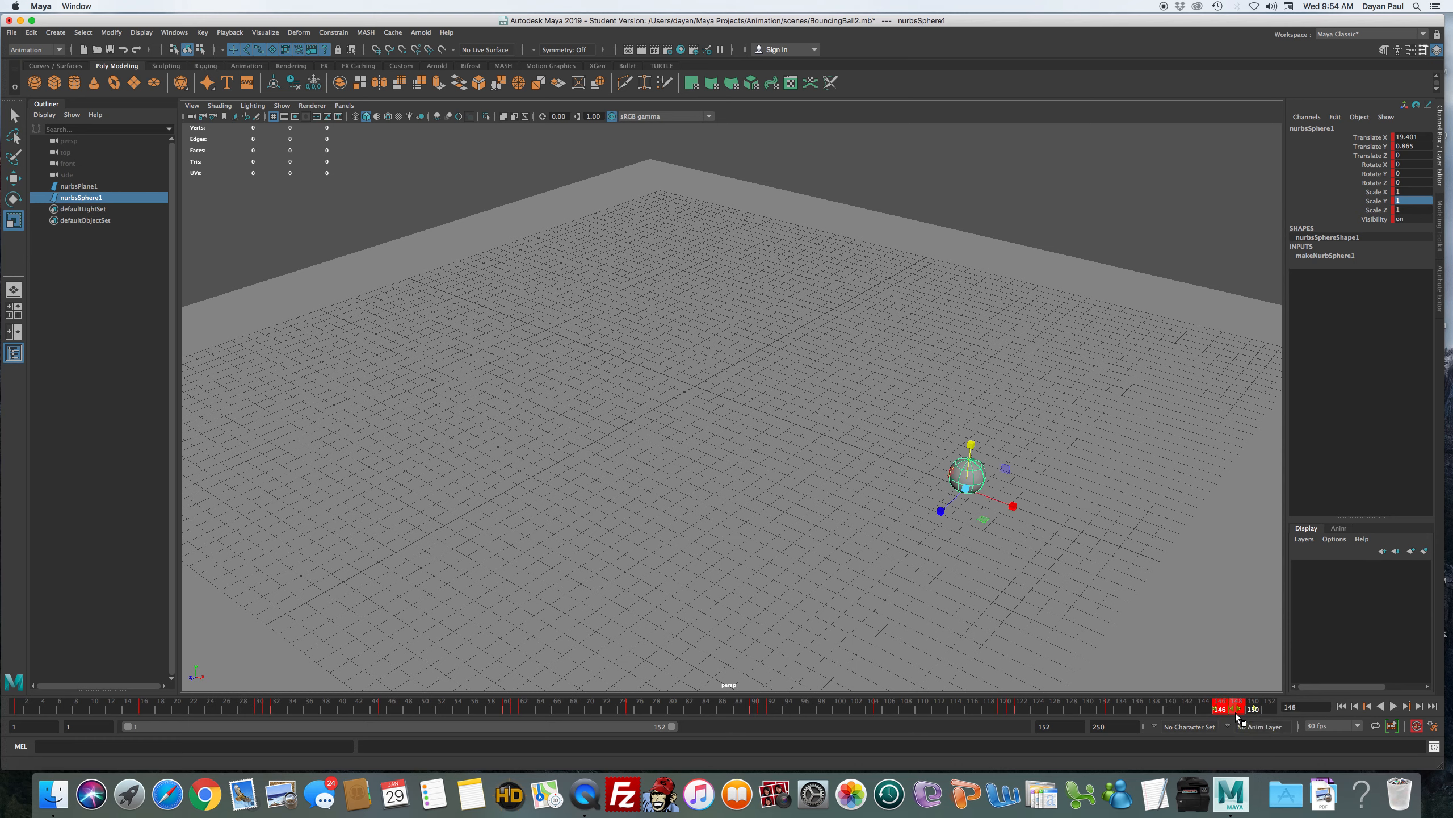
pyautogui.press('super+z')
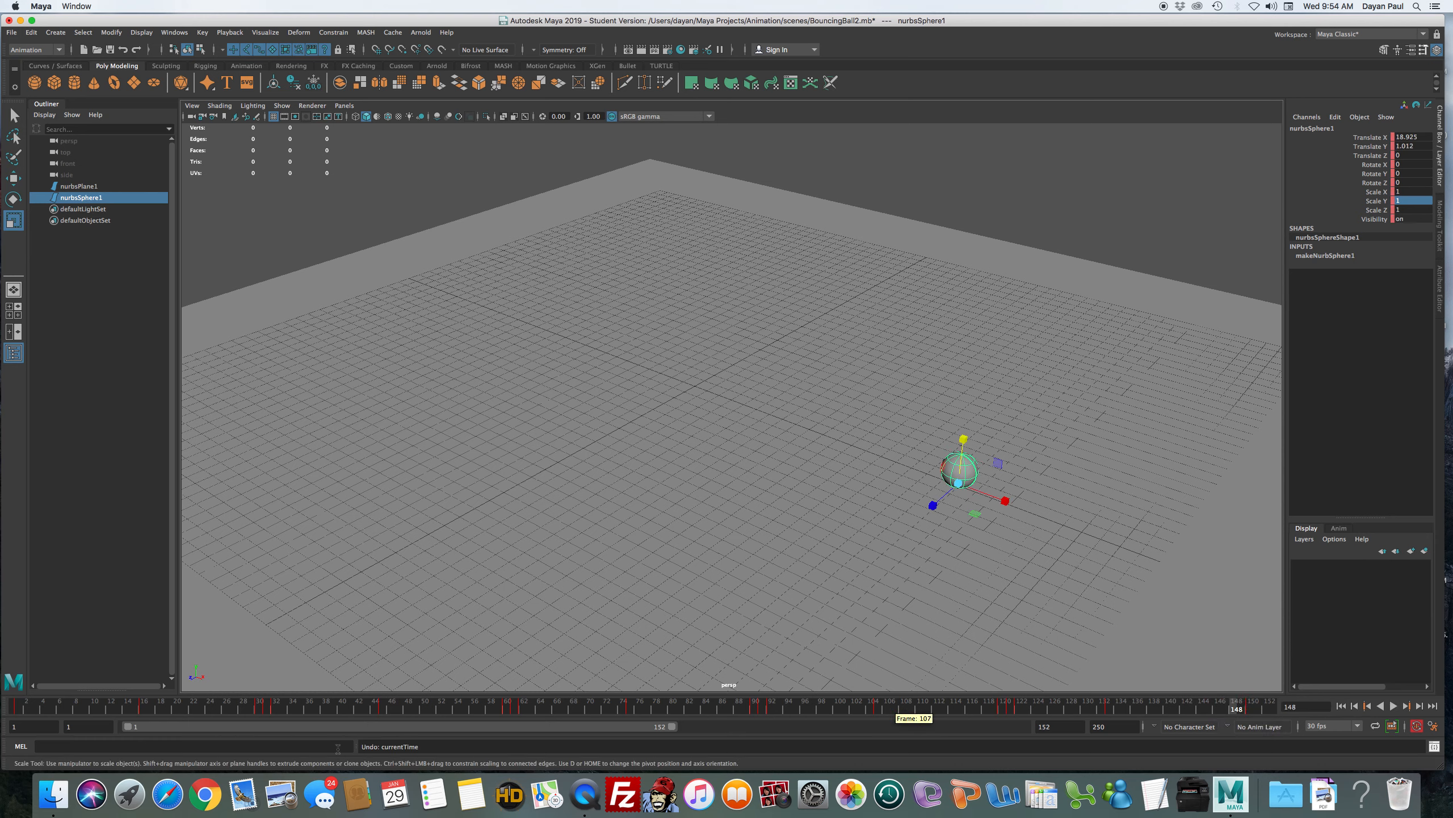
# - Scale the sphere's keyframe range from frame 32 through the last key so that it ends at frame 131
pyautogui.click(276, 712)
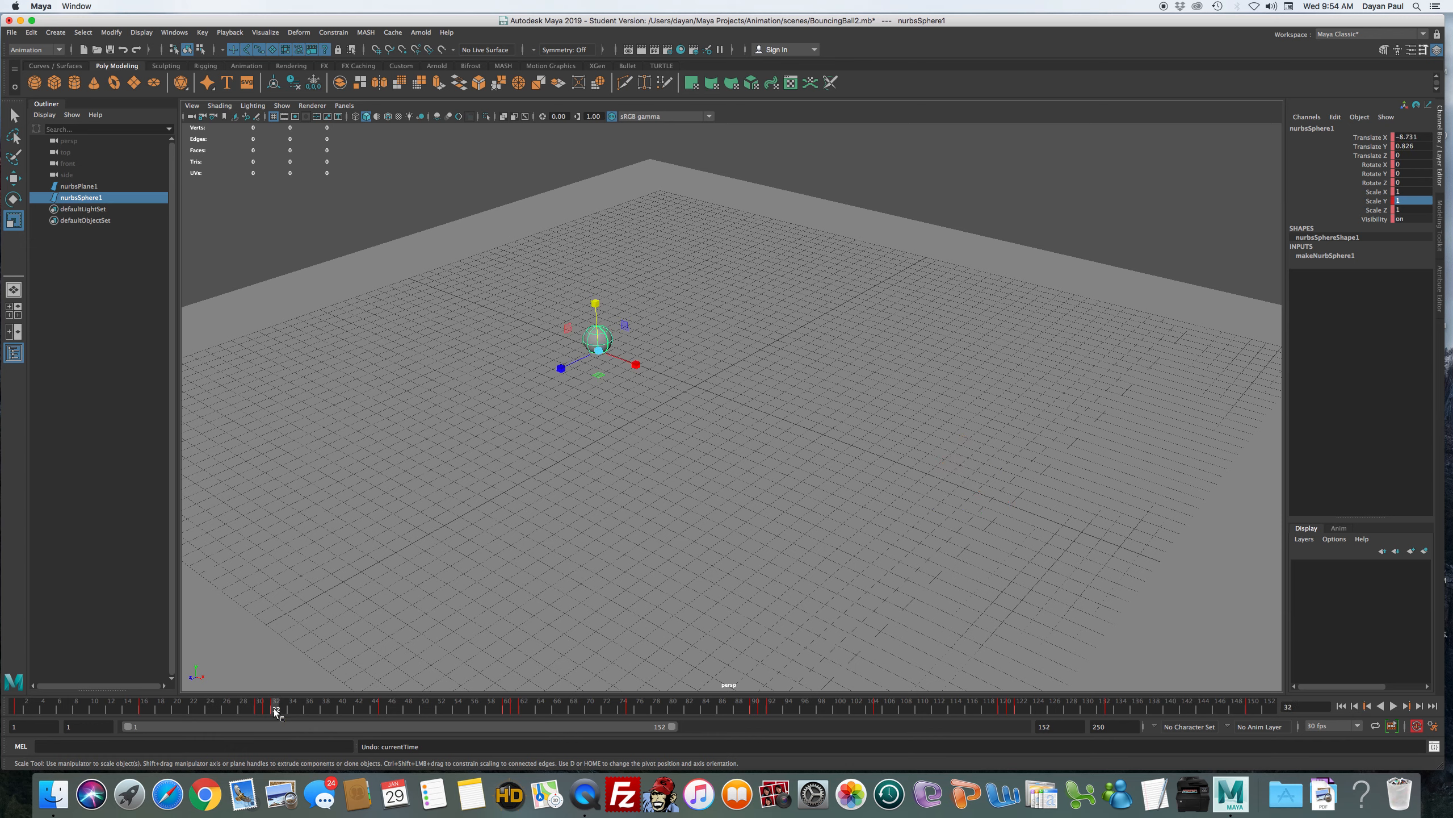
pyautogui.keyDown('shift'); pyautogui.moveTo(281, 711); pyautogui.dragTo(1242, 766); pyautogui.keyUp('shift')
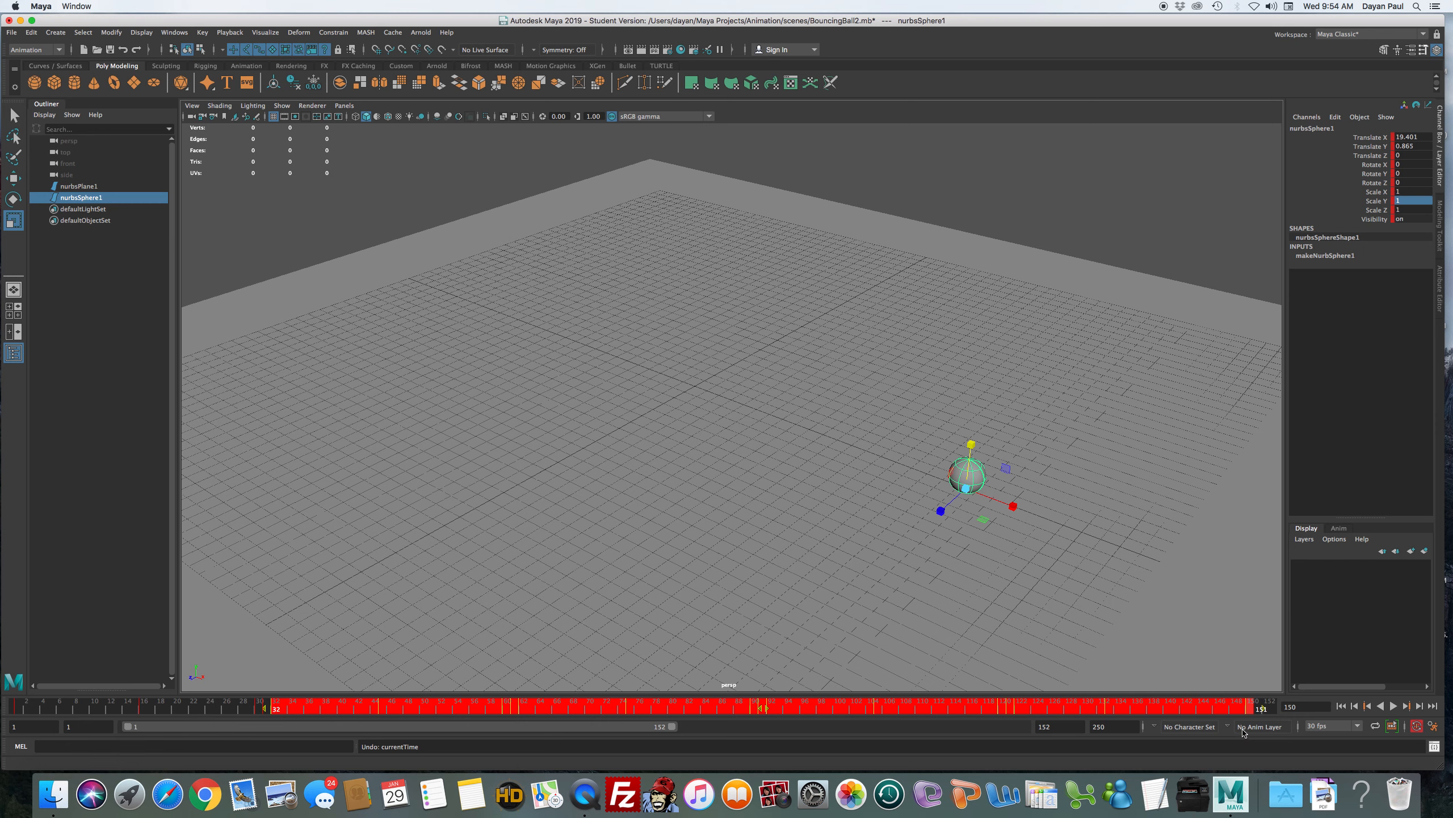
pyautogui.click(1259, 709)
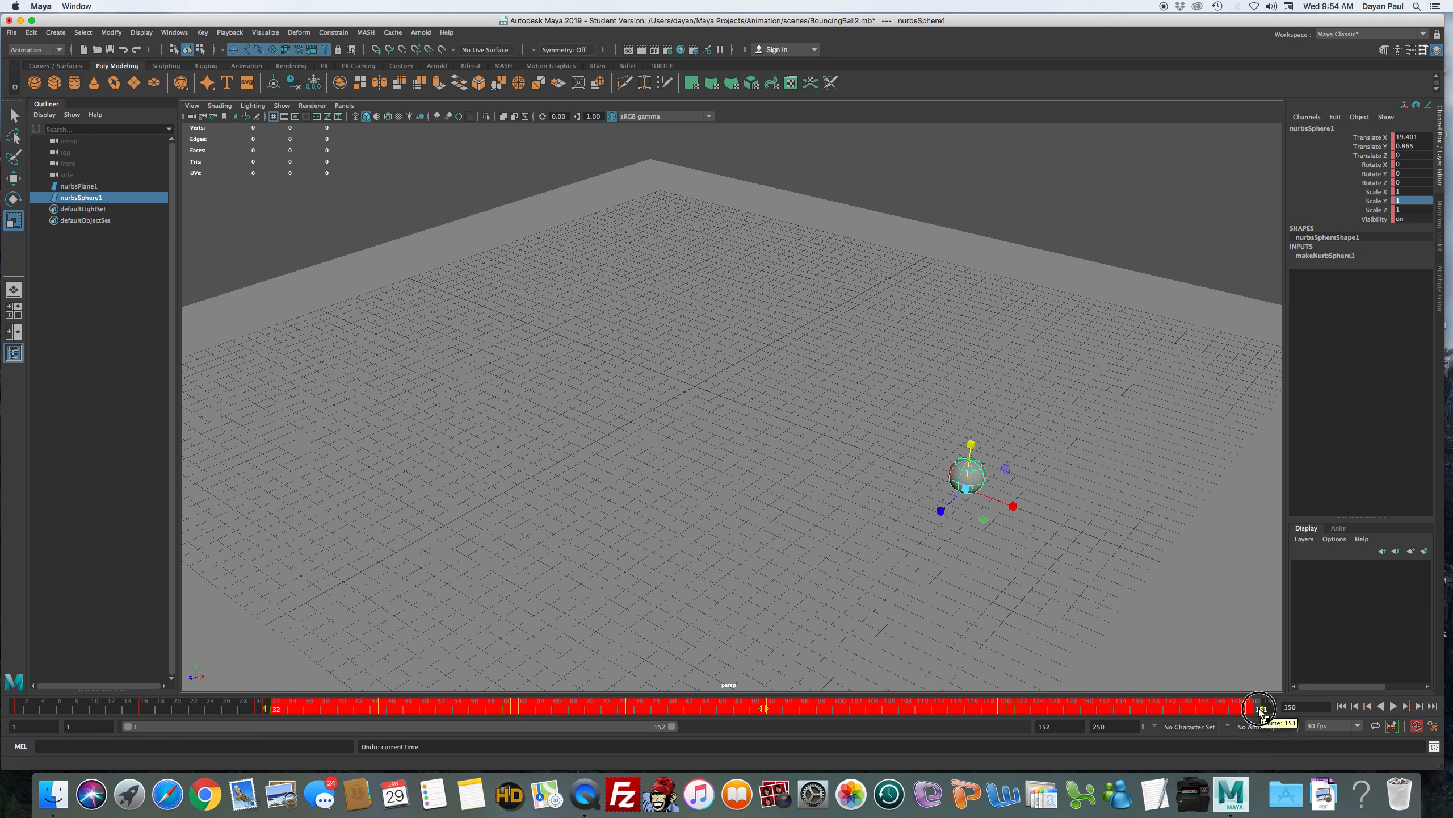
pyautogui.moveTo(1258, 710); pyautogui.dragTo(1094, 740)
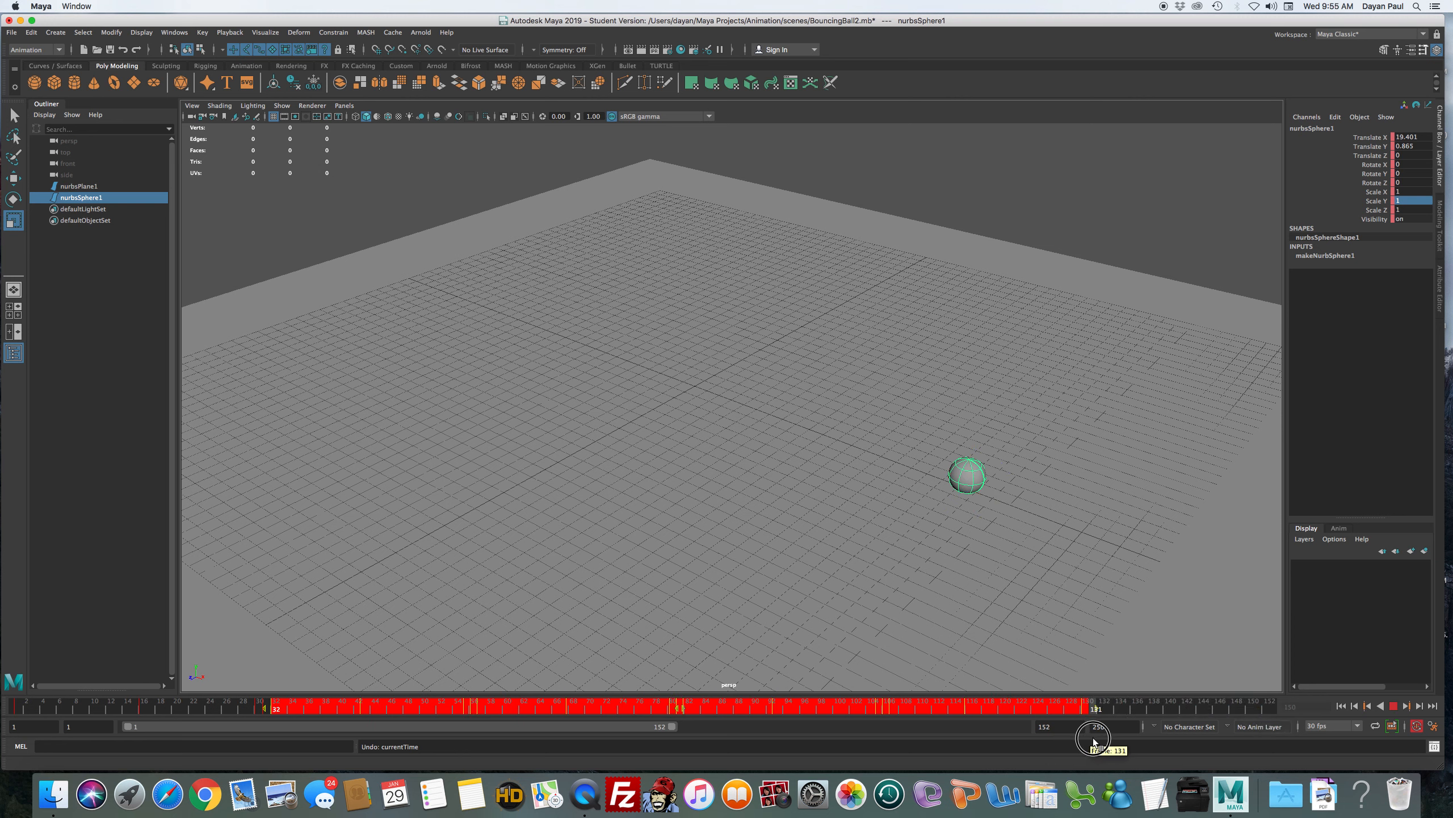
pyautogui.moveTo(1090, 743); pyautogui.dragTo(1090, 743)
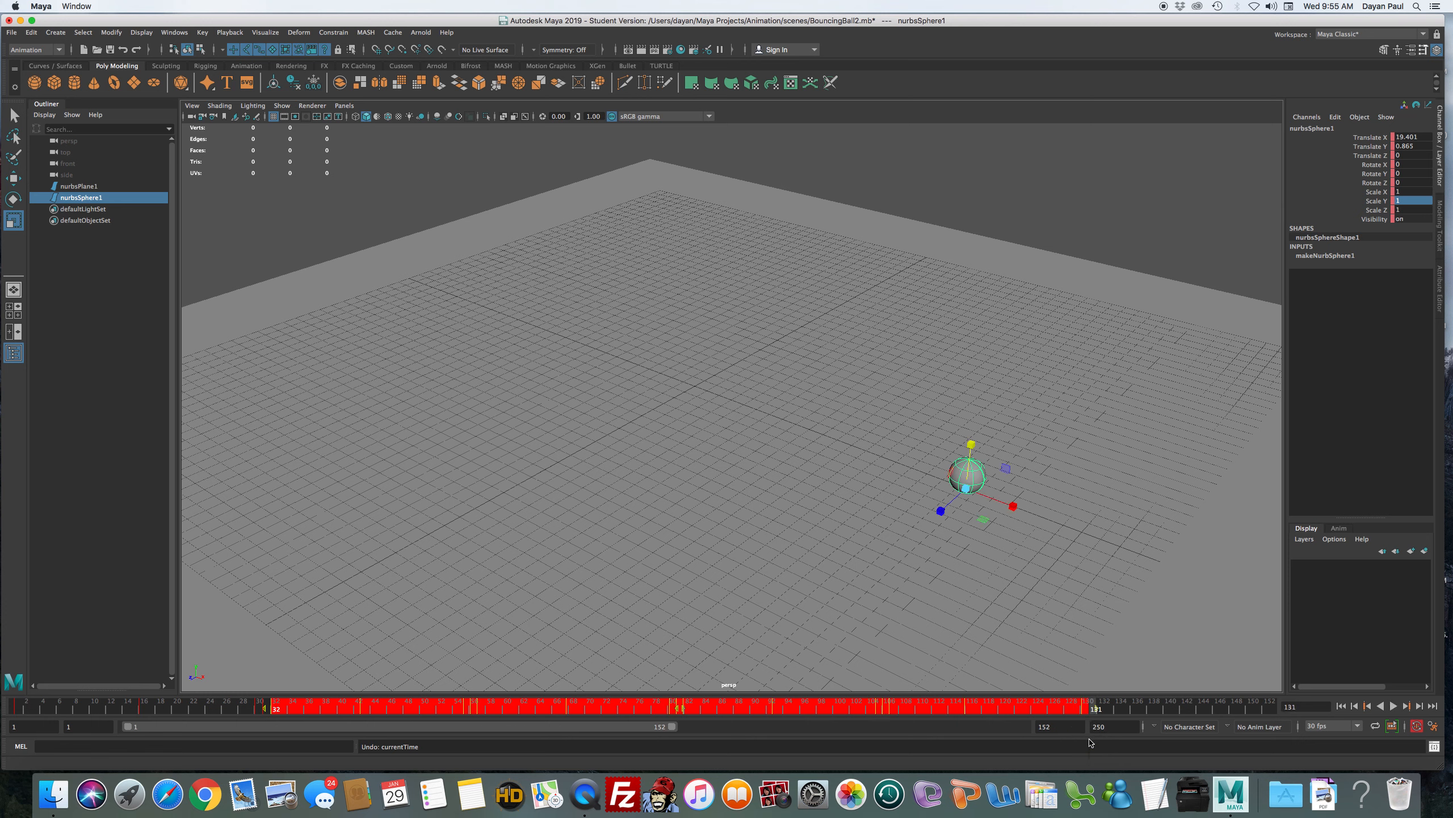
pyautogui.click(1120, 705)
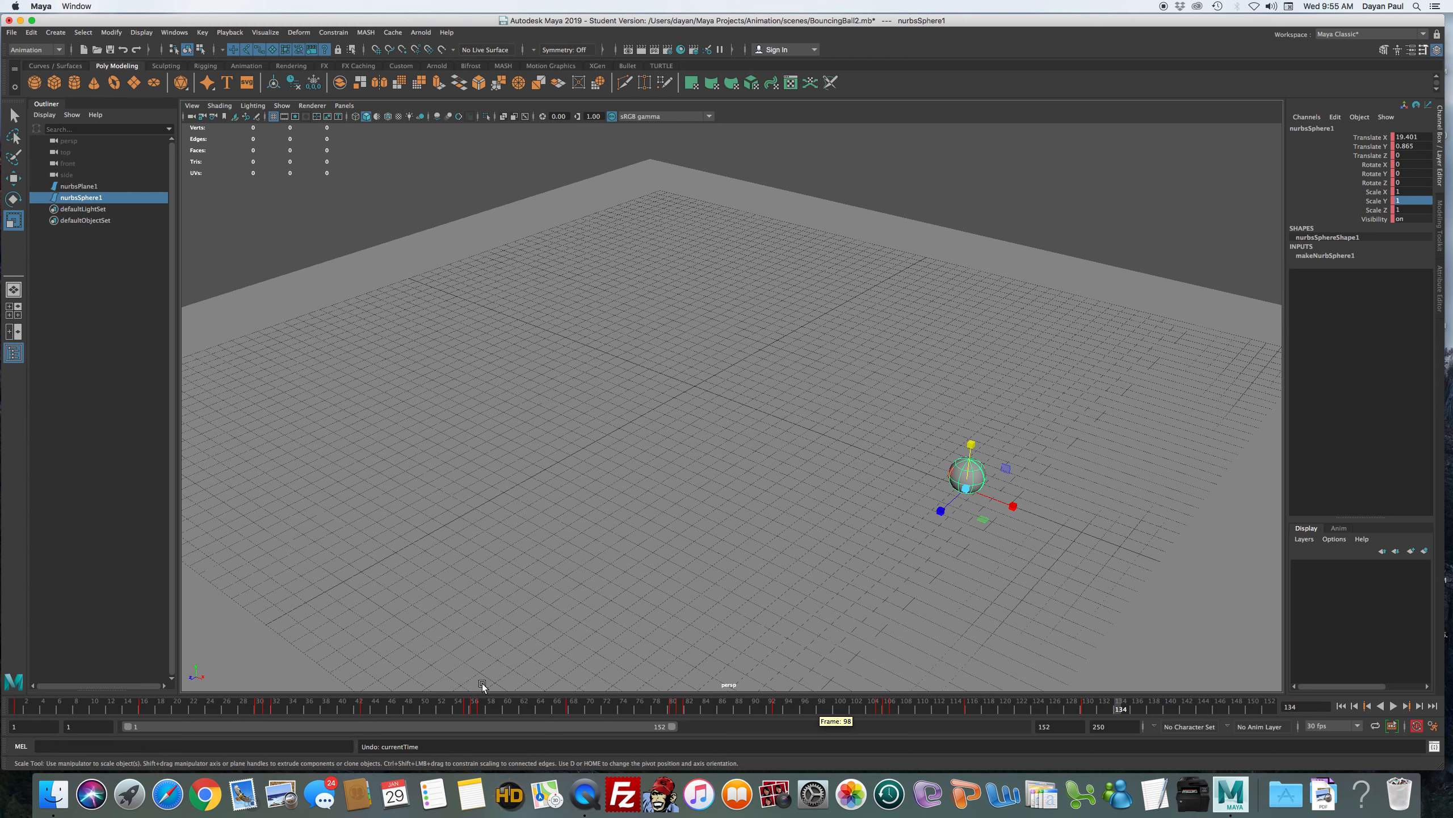
# - Scale the sphere's keyframe range starting at frame 57 so that it ends at frame 121
pyautogui.moveTo(324, 704); pyautogui.dragTo(484, 758)
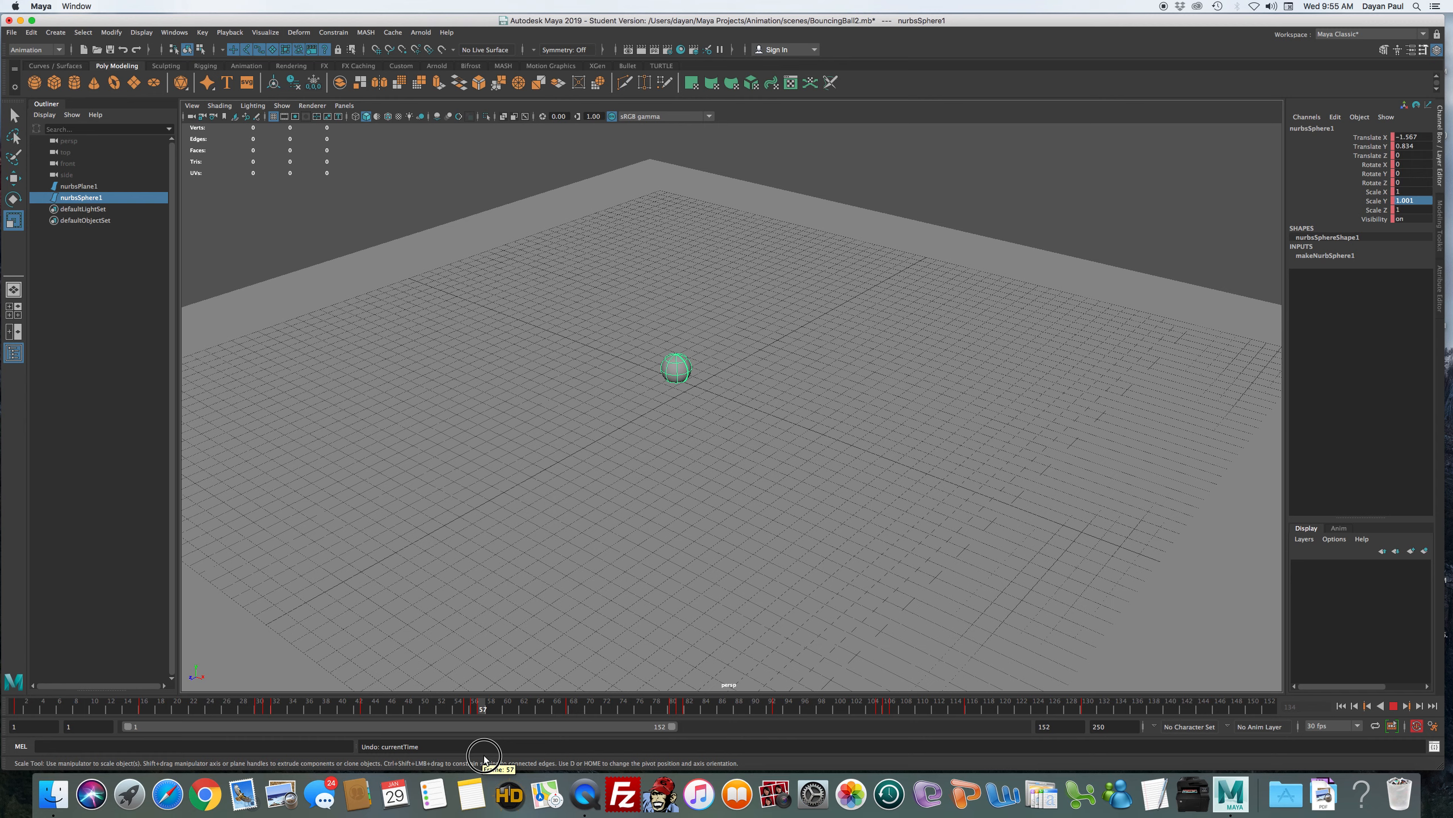
pyautogui.moveTo(485, 758); pyautogui.dragTo(484, 759)
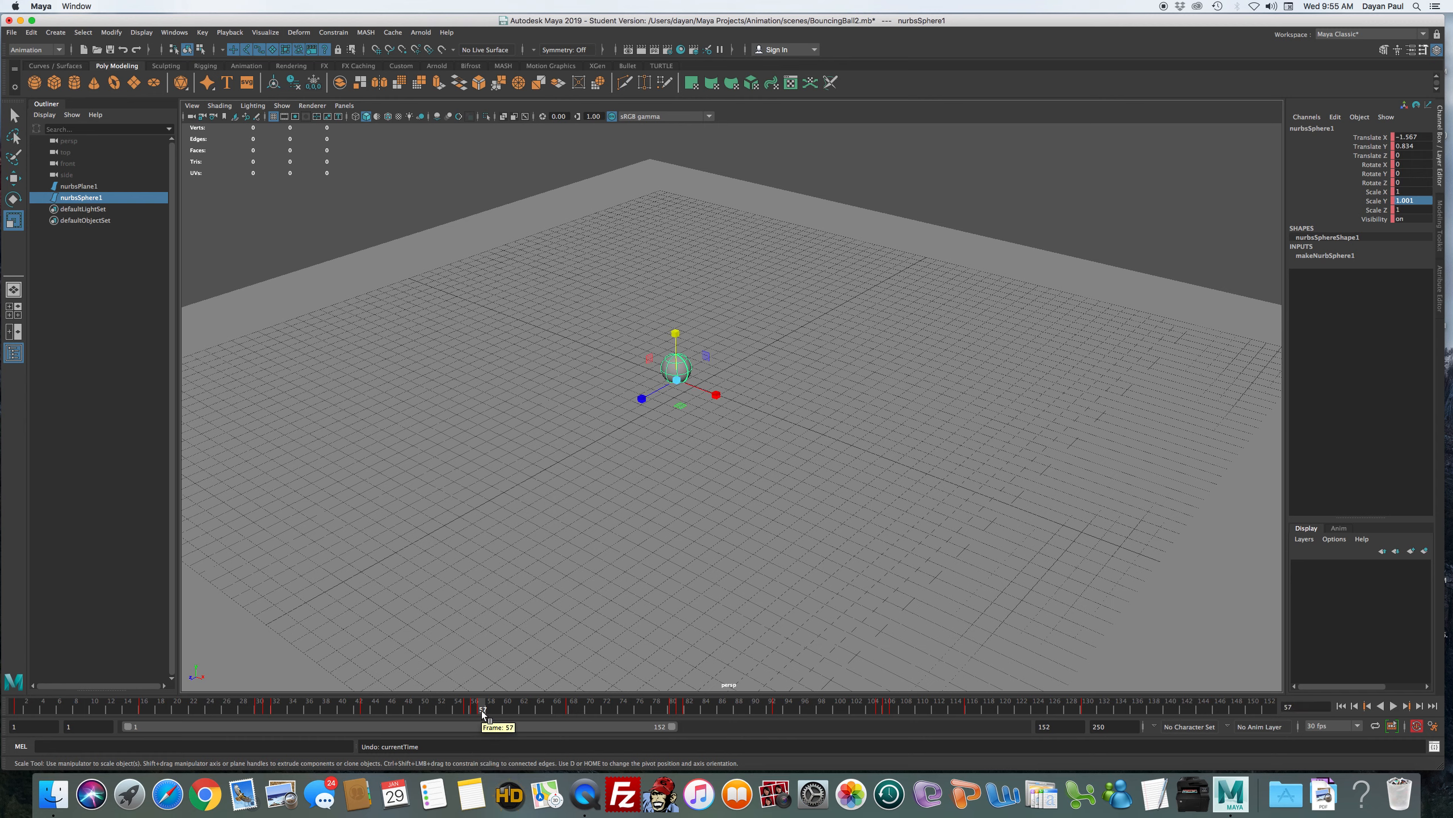
pyautogui.keyDown('shift'); pyautogui.moveTo(482, 710); pyautogui.dragTo(1088, 710); pyautogui.keyUp('shift')
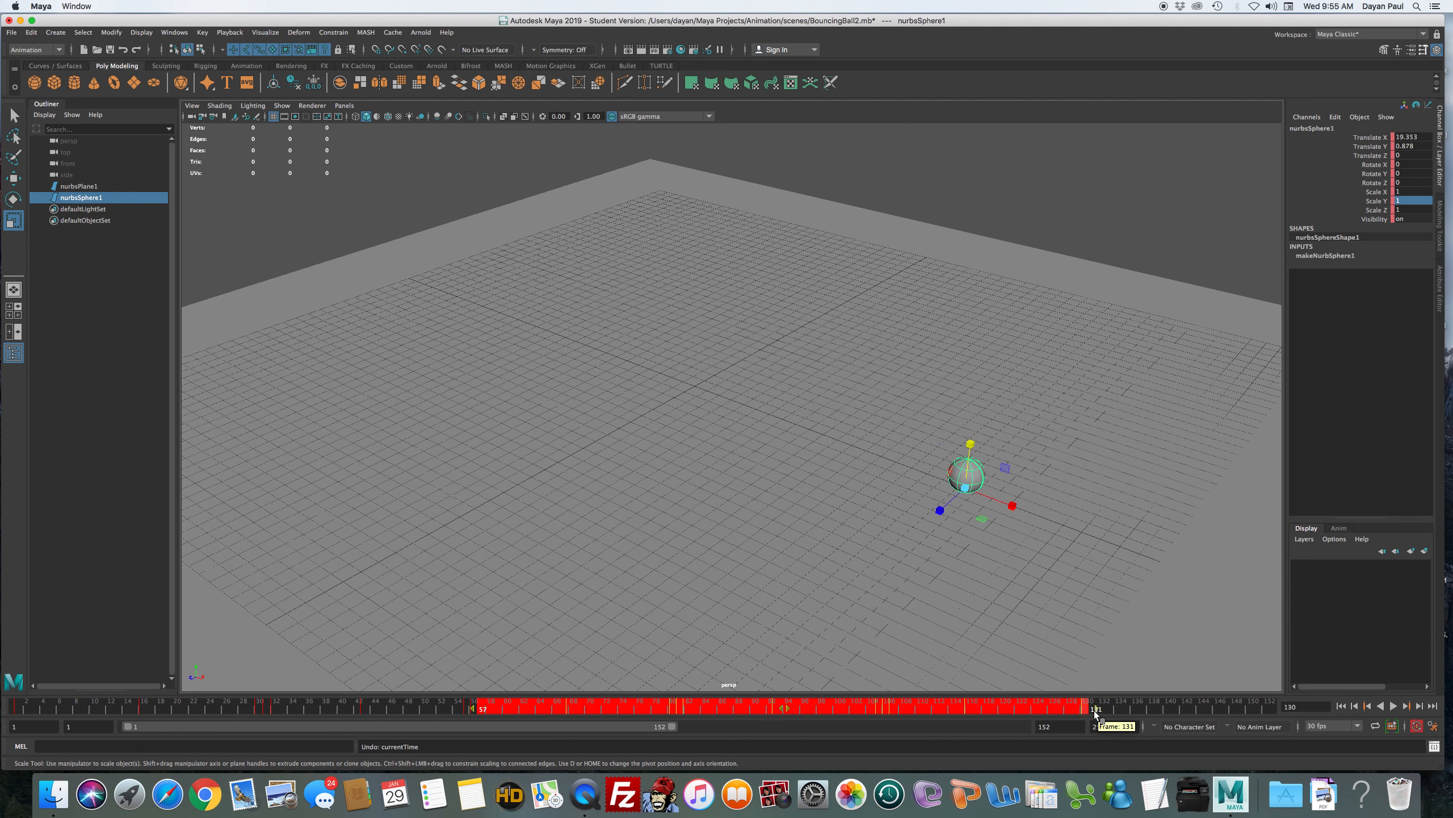
pyautogui.keyDown('shift'); pyautogui.moveTo(1091, 715); pyautogui.dragTo(1011, 738); pyautogui.keyUp('shift')
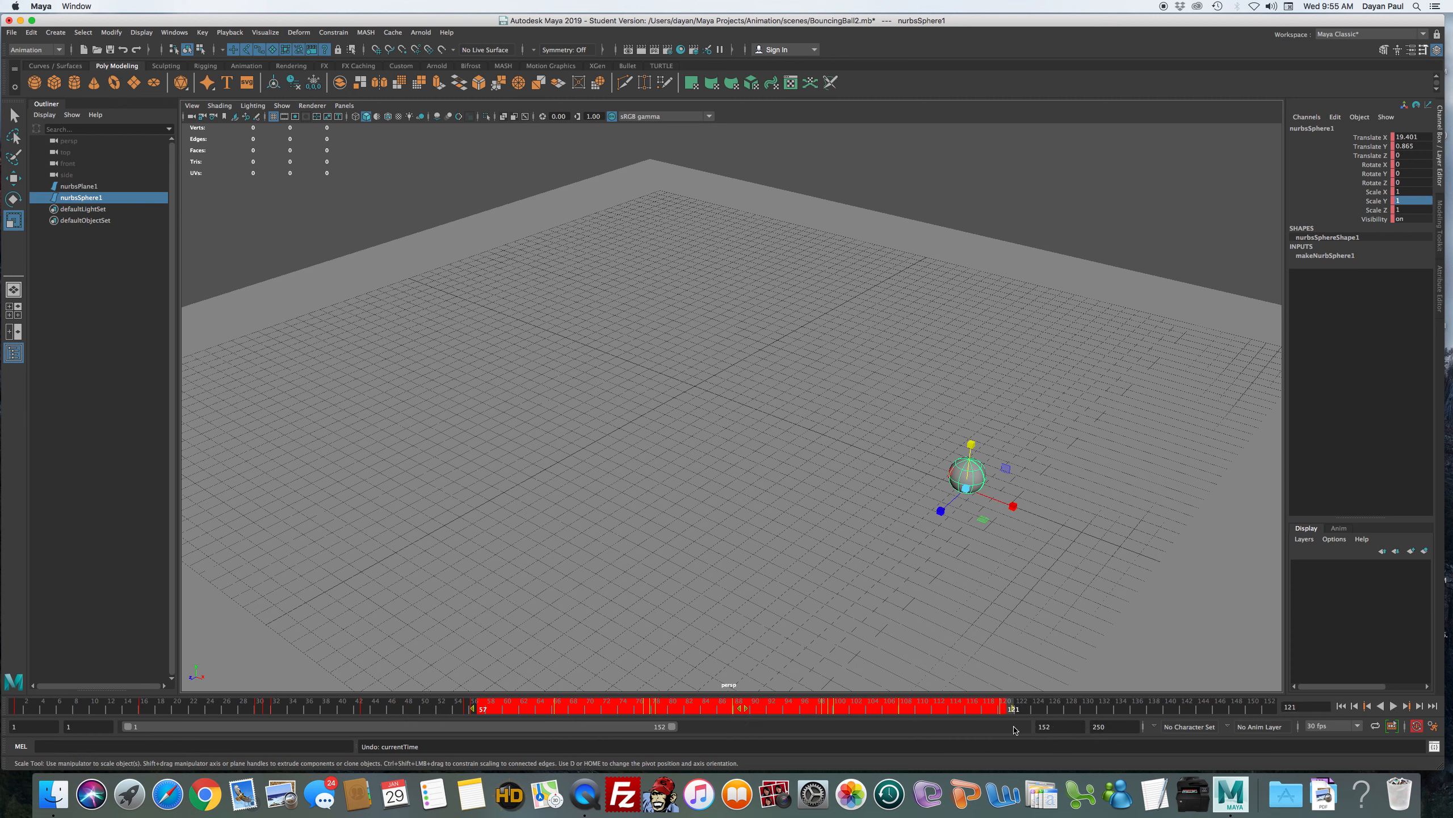
pyautogui.click(1040, 707)
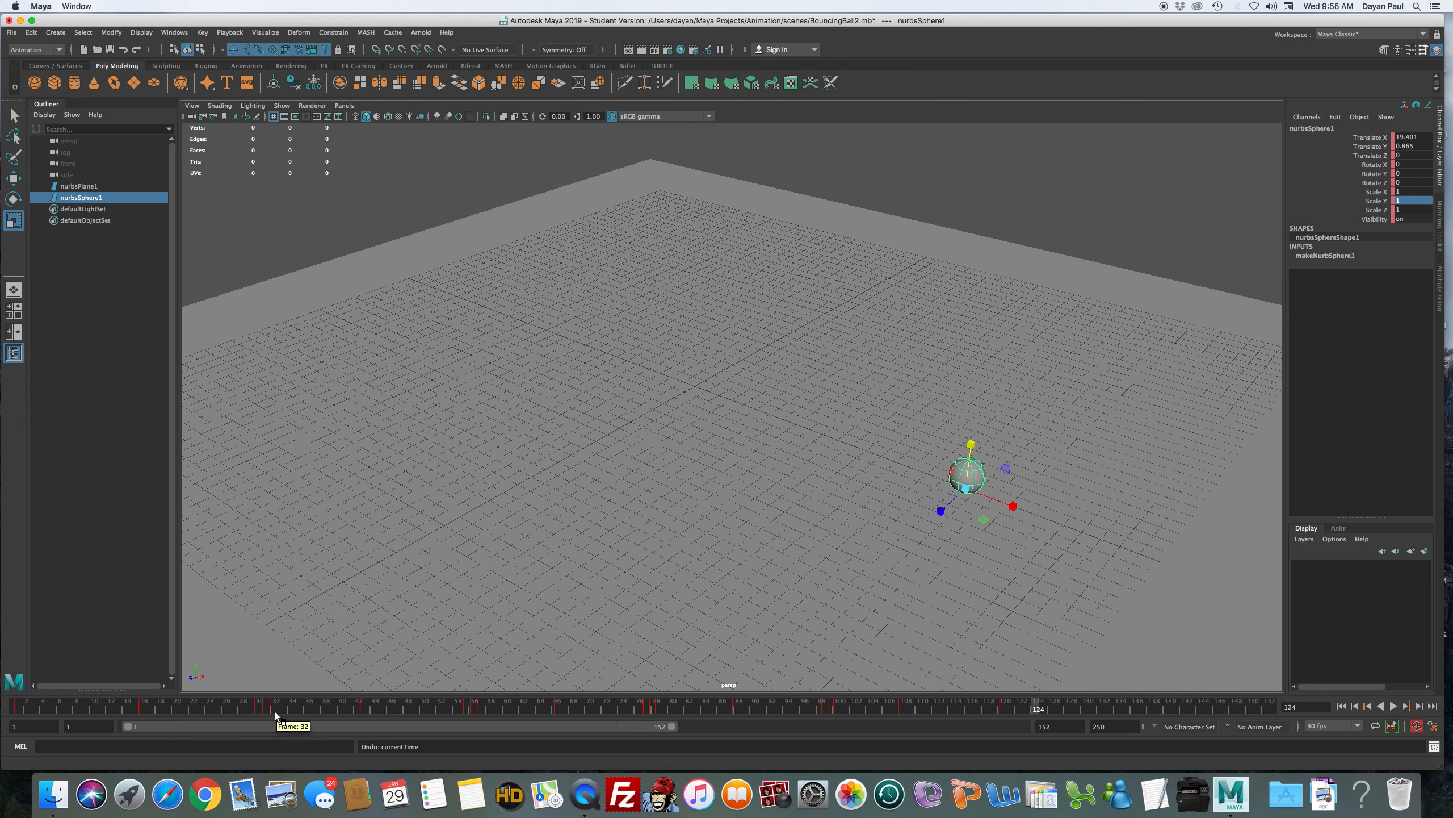
# - Compress the keyframes from frame 57 onward further so that the range ends at frame 111
pyautogui.click(482, 709)
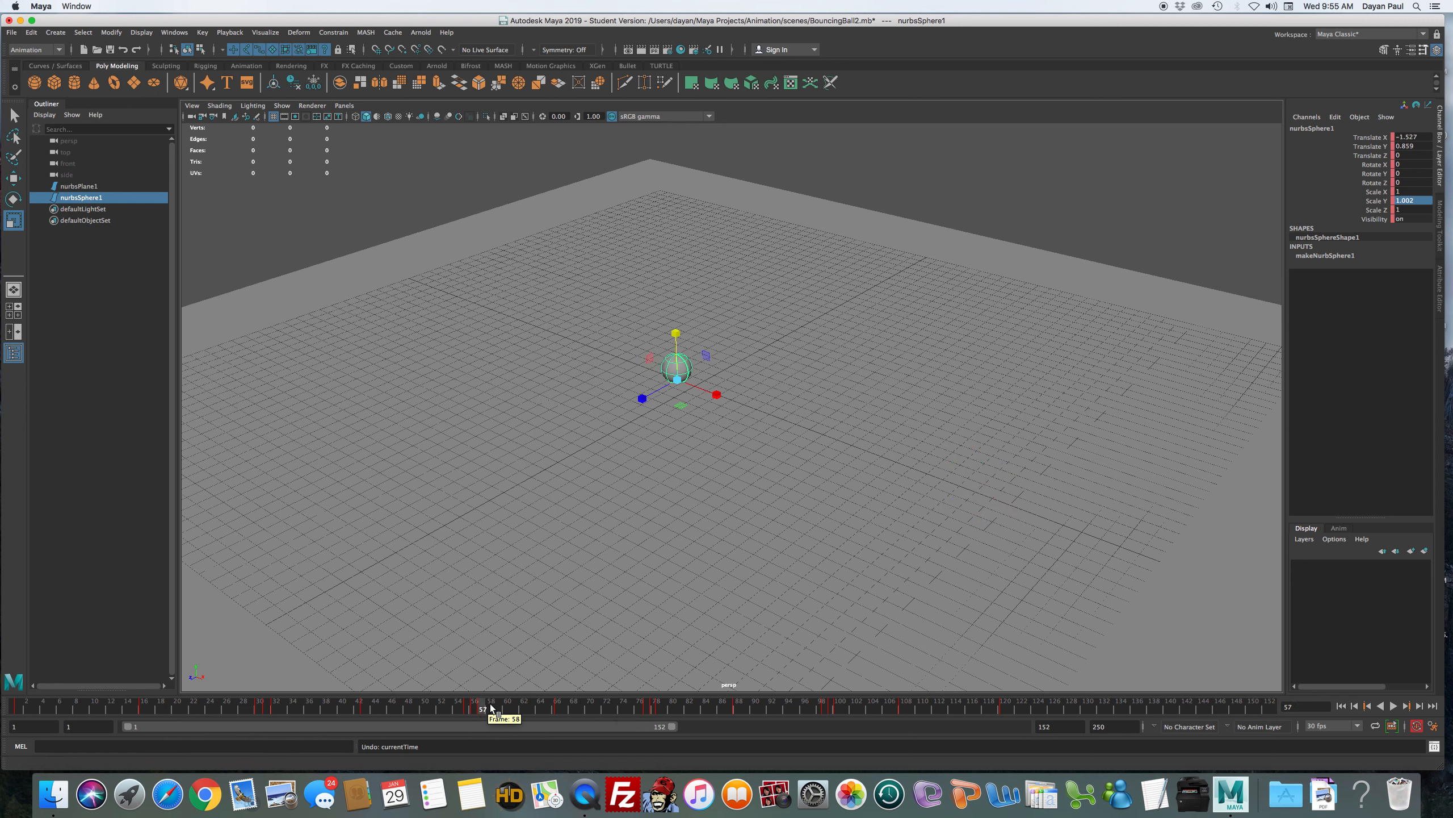
pyautogui.keyDown('shift'); pyautogui.moveTo(482, 708); pyautogui.dragTo(1010, 708); pyautogui.keyUp('shift')
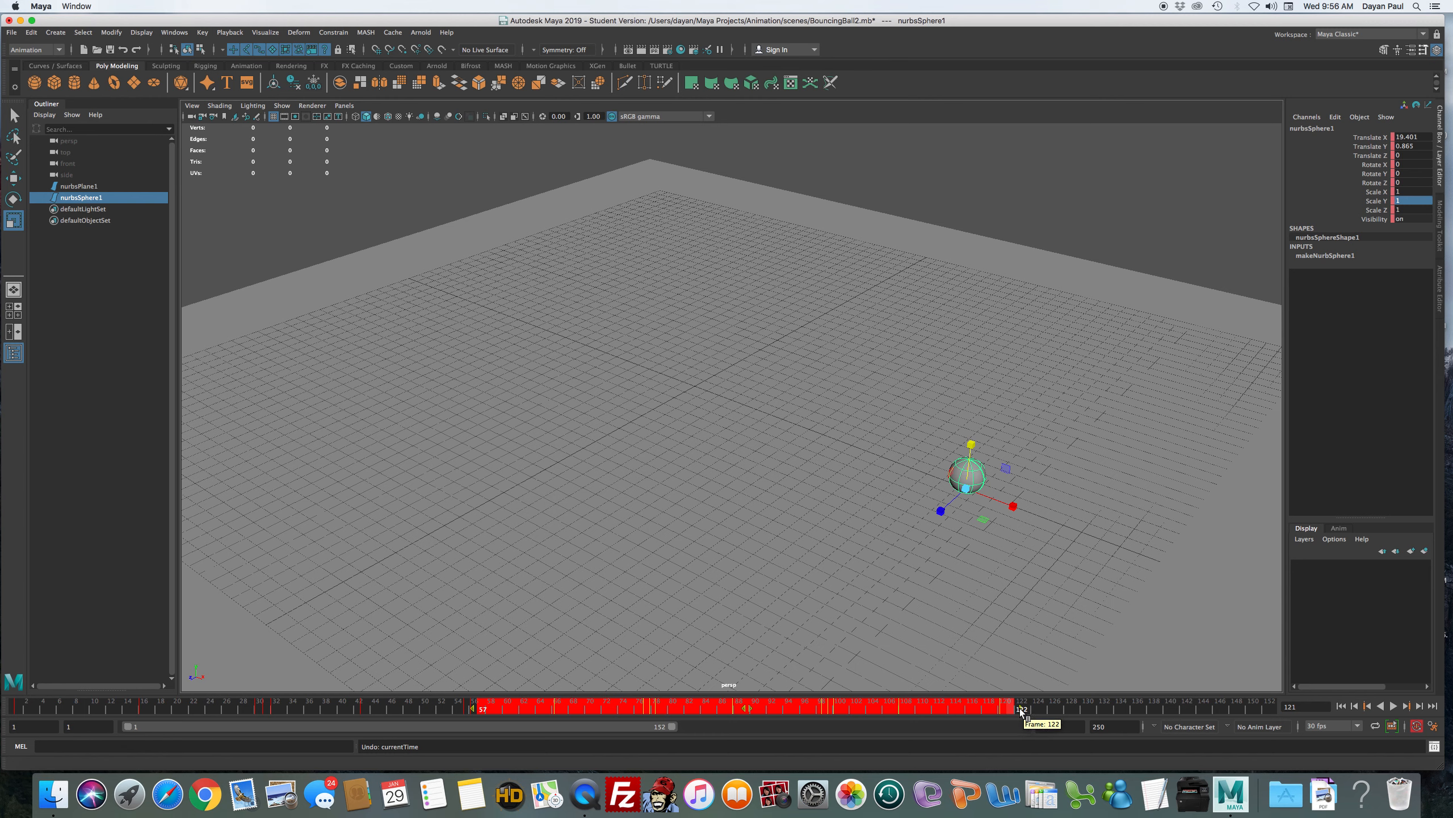
pyautogui.moveTo(1021, 711); pyautogui.dragTo(931, 725)
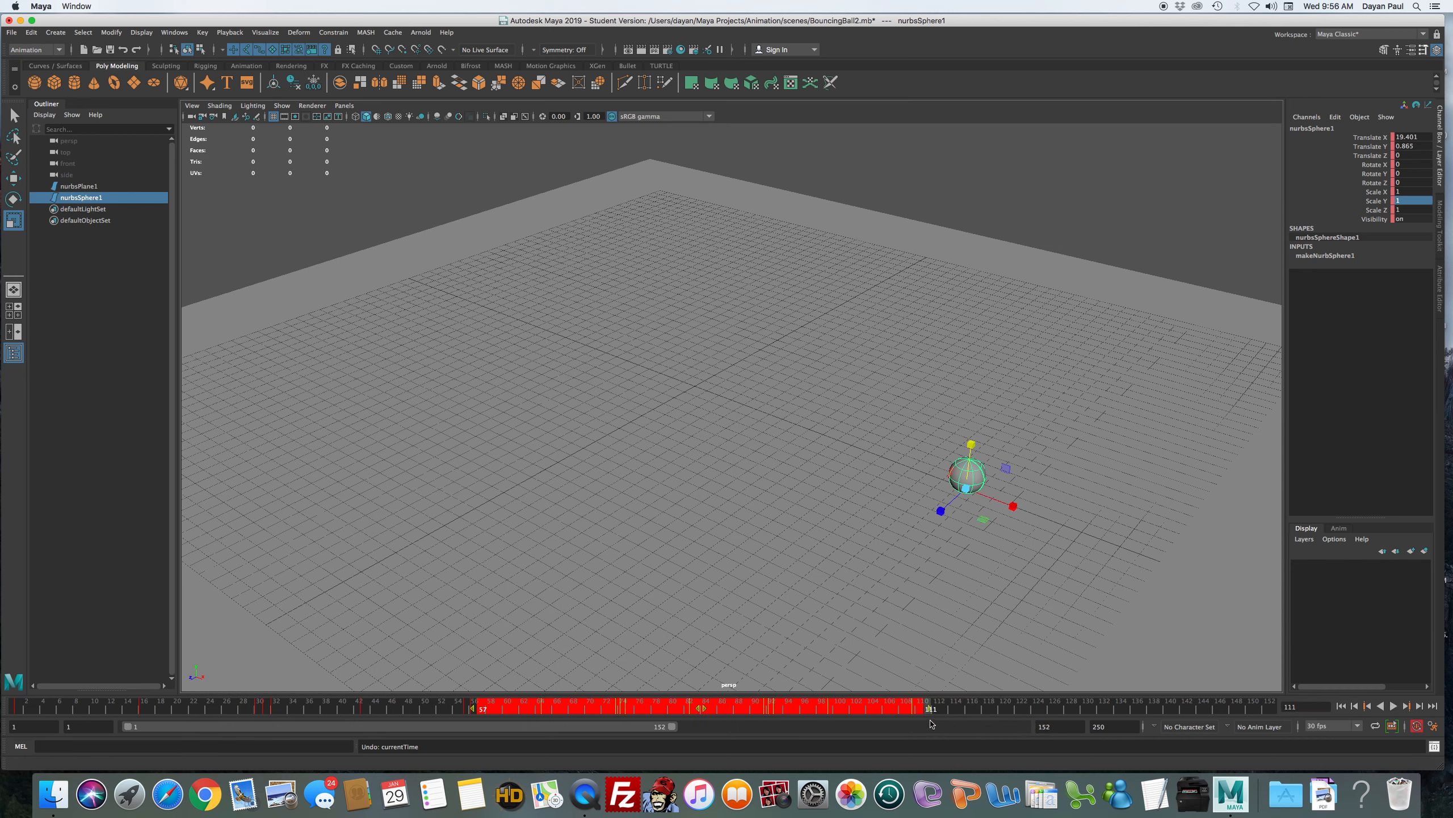
pyautogui.click(965, 709)
# - Compress the keyframe range starting at frame 76 so that it ends at frame 100
pyautogui.moveTo(91, 709); pyautogui.dragTo(633, 747)
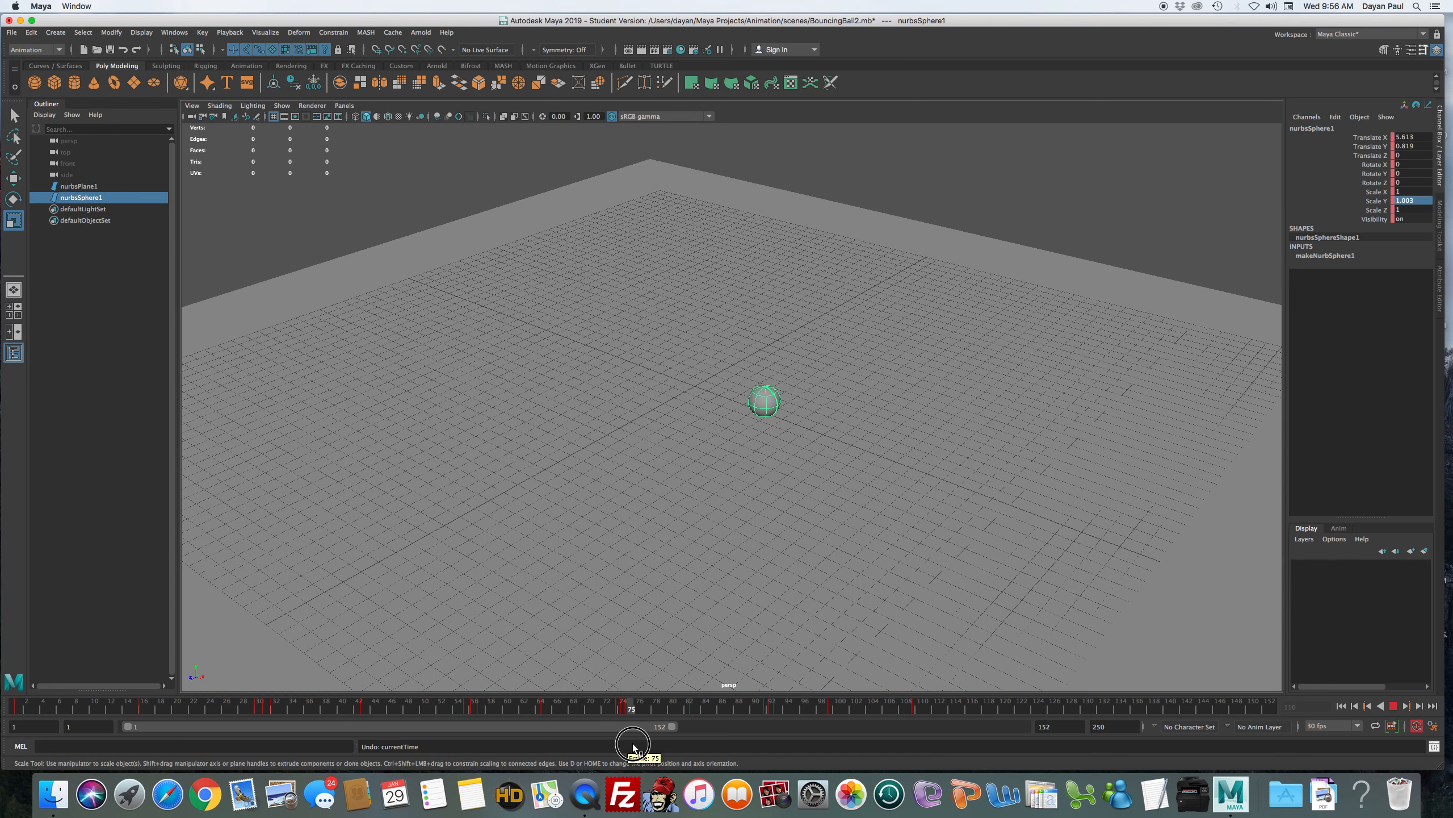
pyautogui.moveTo(634, 747); pyautogui.dragTo(846, 722)
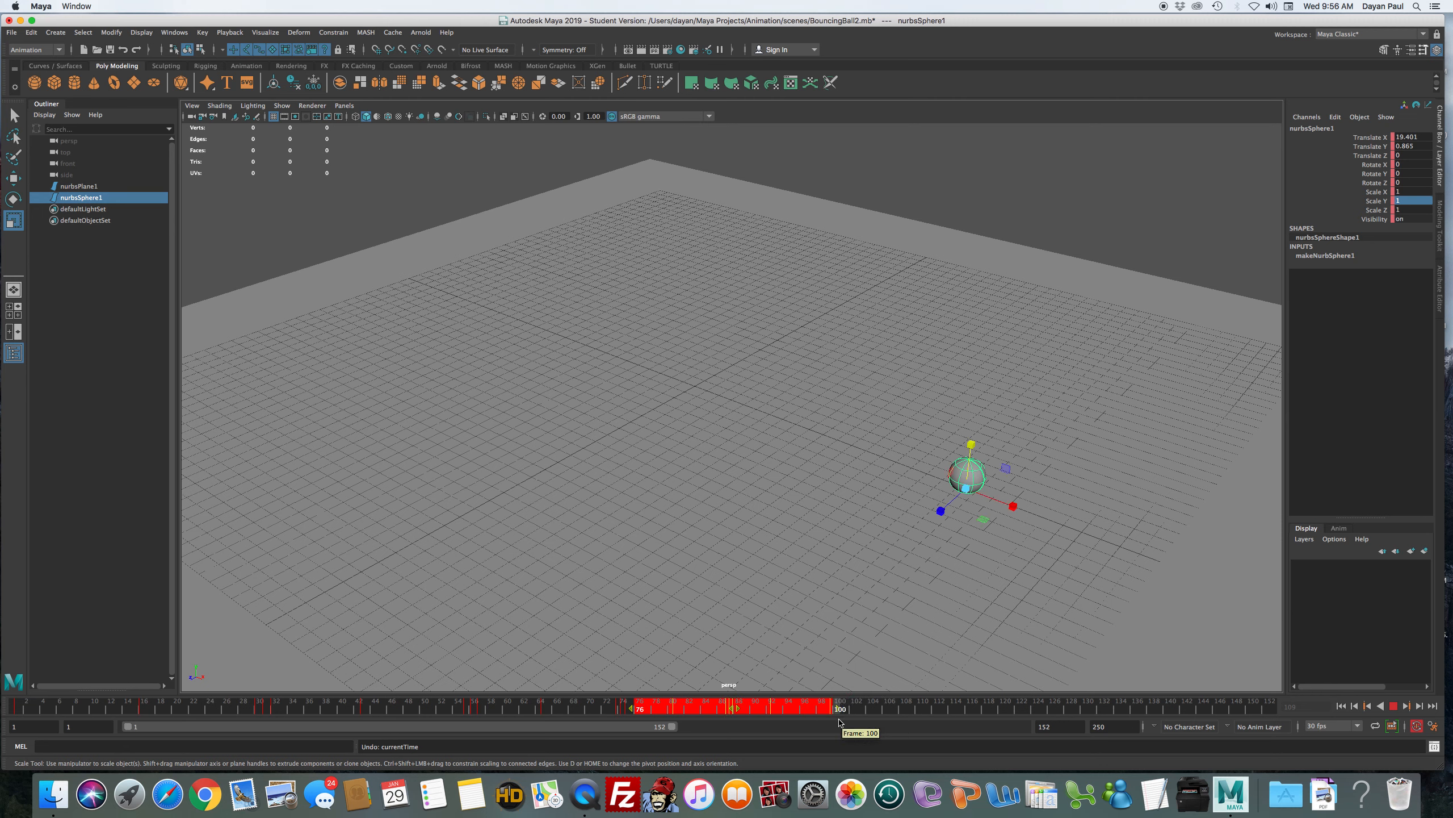
pyautogui.click(881, 713)
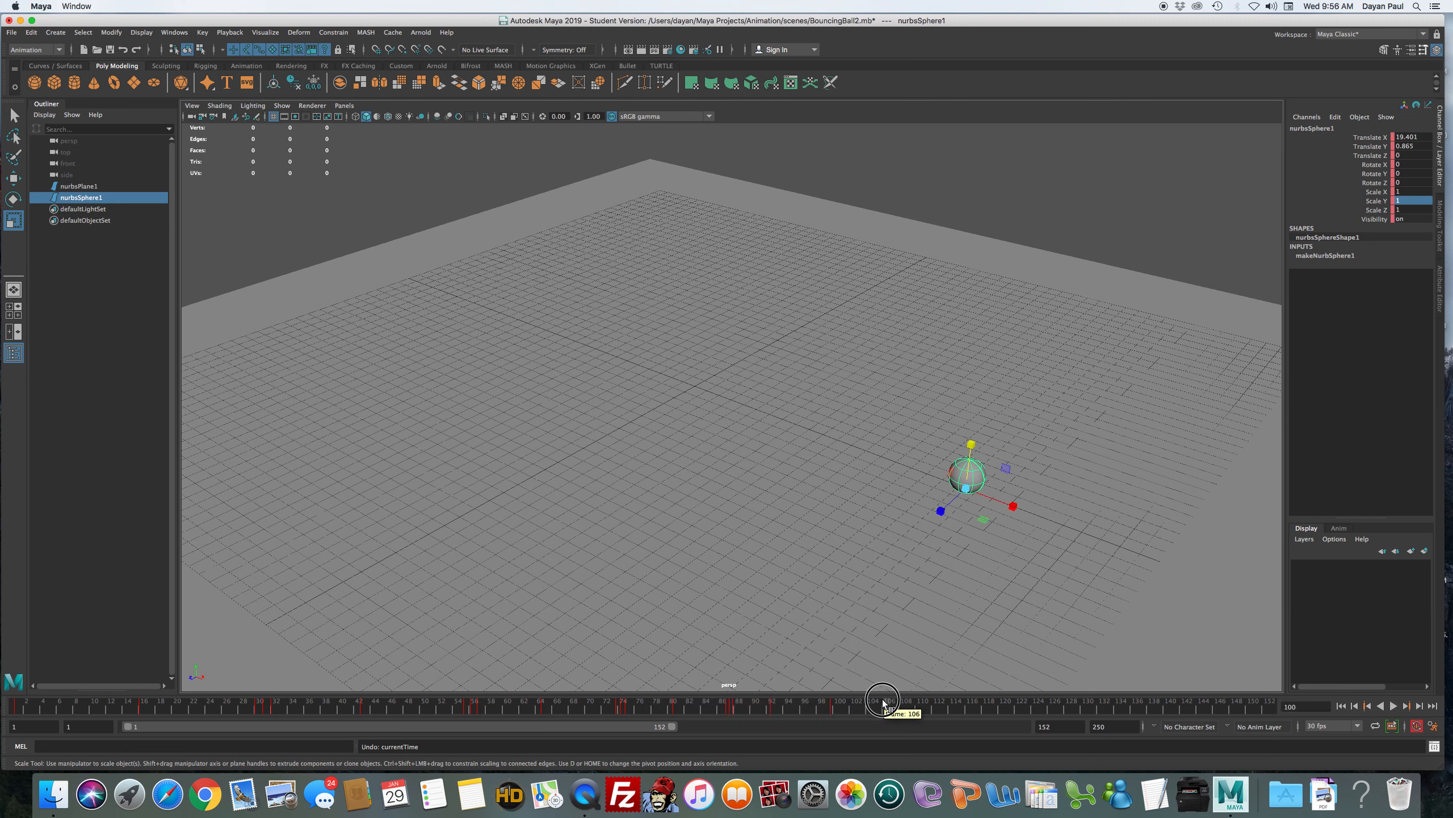
# - Select the last bounce's keyframes from frame 88 onward and compress their timing
pyautogui.click(734, 711)
pyautogui.click(758, 709)
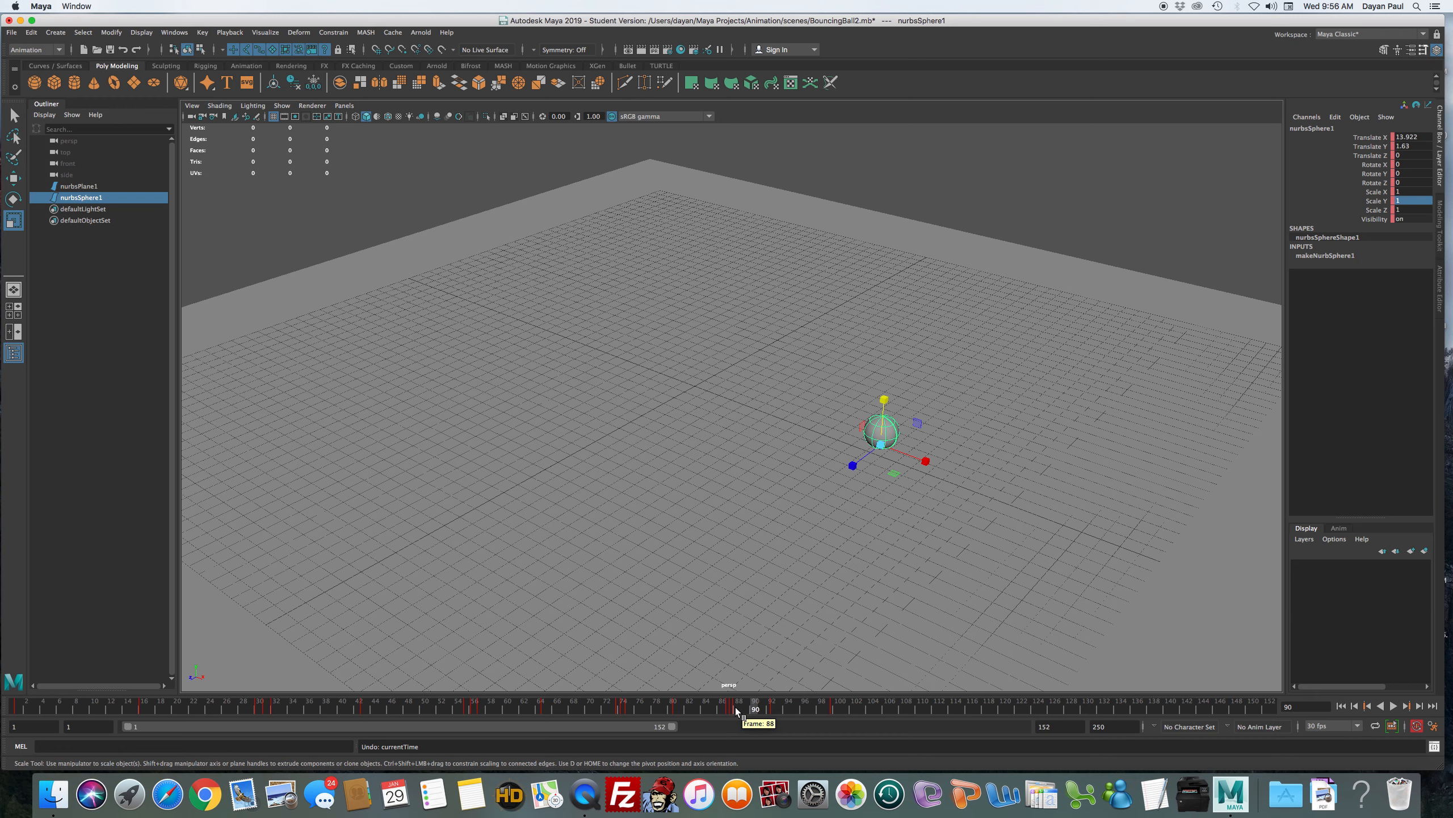
pyautogui.click(734, 710)
pyautogui.click(738, 710)
pyautogui.keyDown('shift'); pyautogui.moveTo(739, 710); pyautogui.dragTo(836, 716); pyautogui.keyUp('shift')
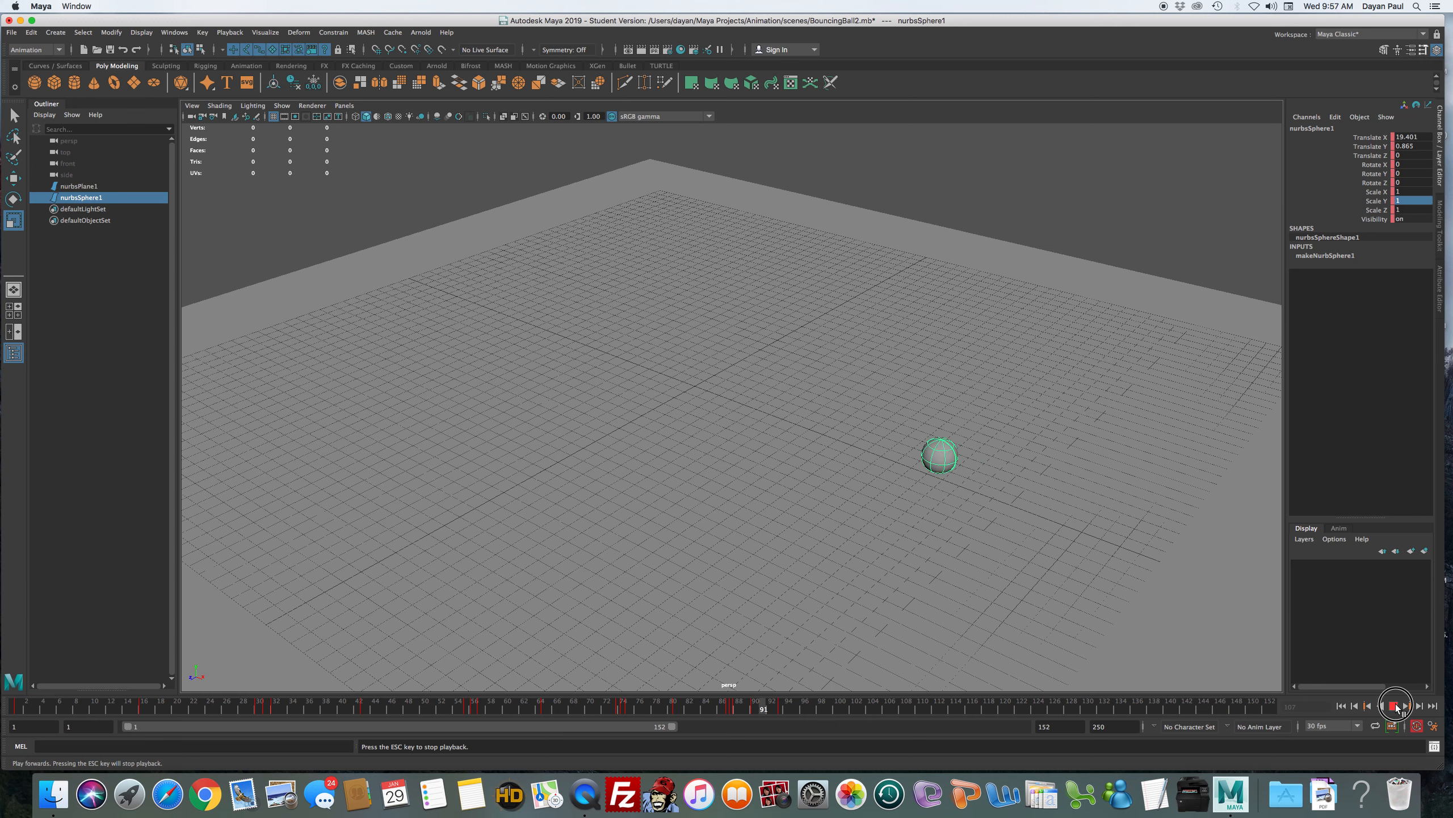
# - Adjust the timing of the last keyframes within the range from frame 80 to frame 97
pyautogui.click(1392, 706)
pyautogui.click(675, 709)
pyautogui.keyDown('shift'); pyautogui.moveTo(678, 709); pyautogui.dragTo(813, 713); pyautogui.keyUp('shift')
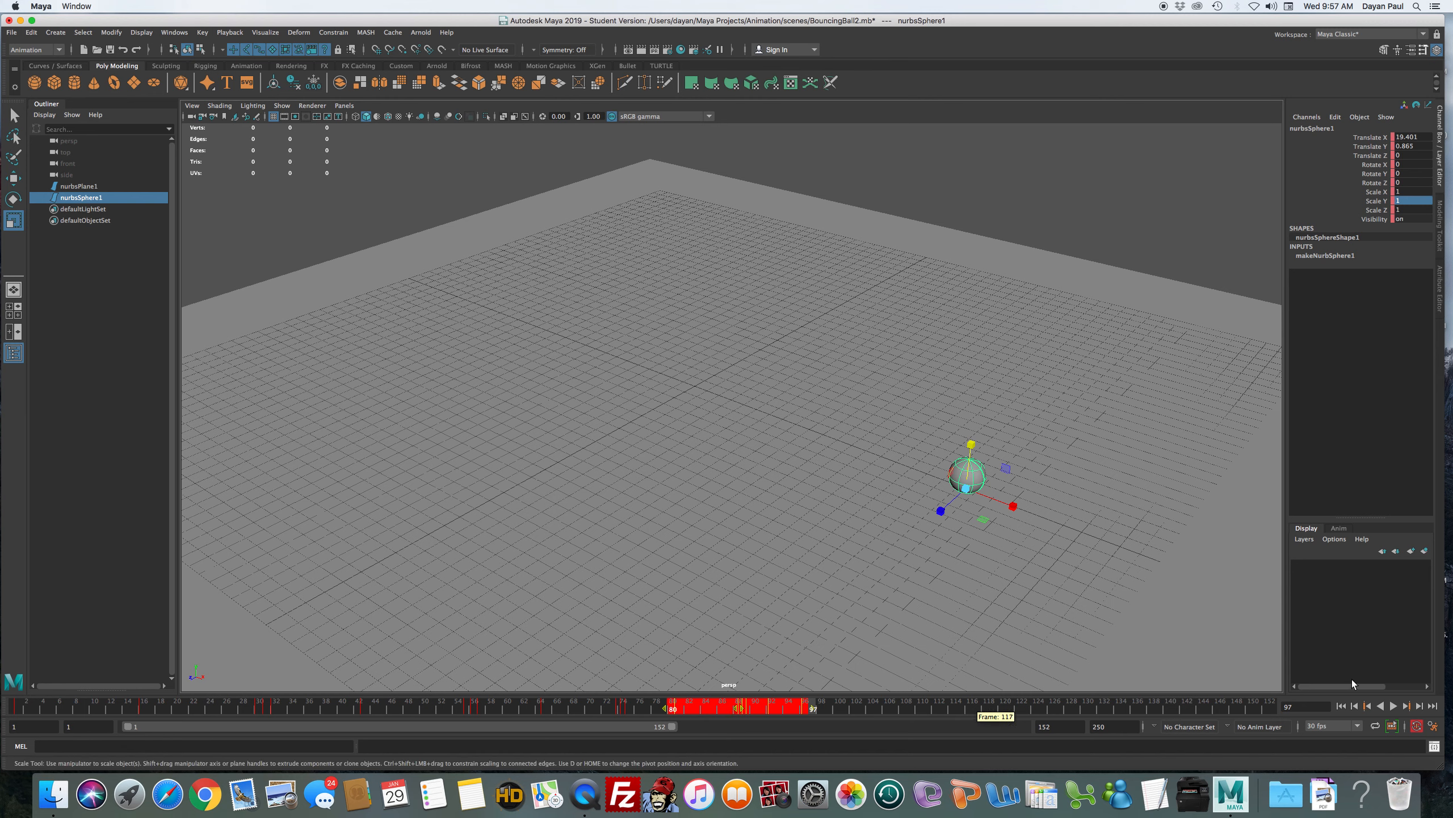
# - Play back the retimed bounce, return to frame 1, and play it again to check the timing
pyautogui.click(1393, 706)
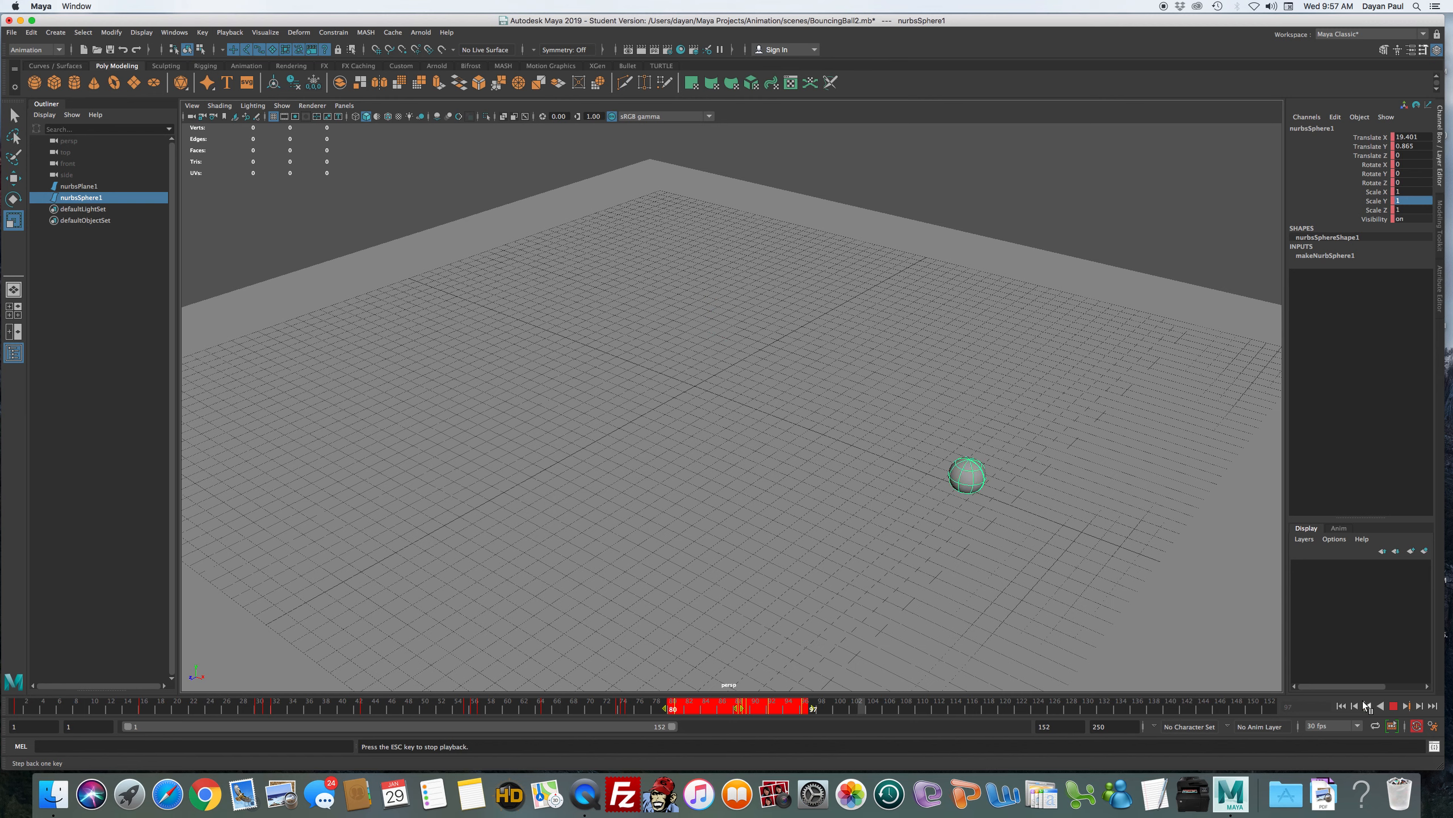
pyautogui.click(1393, 706)
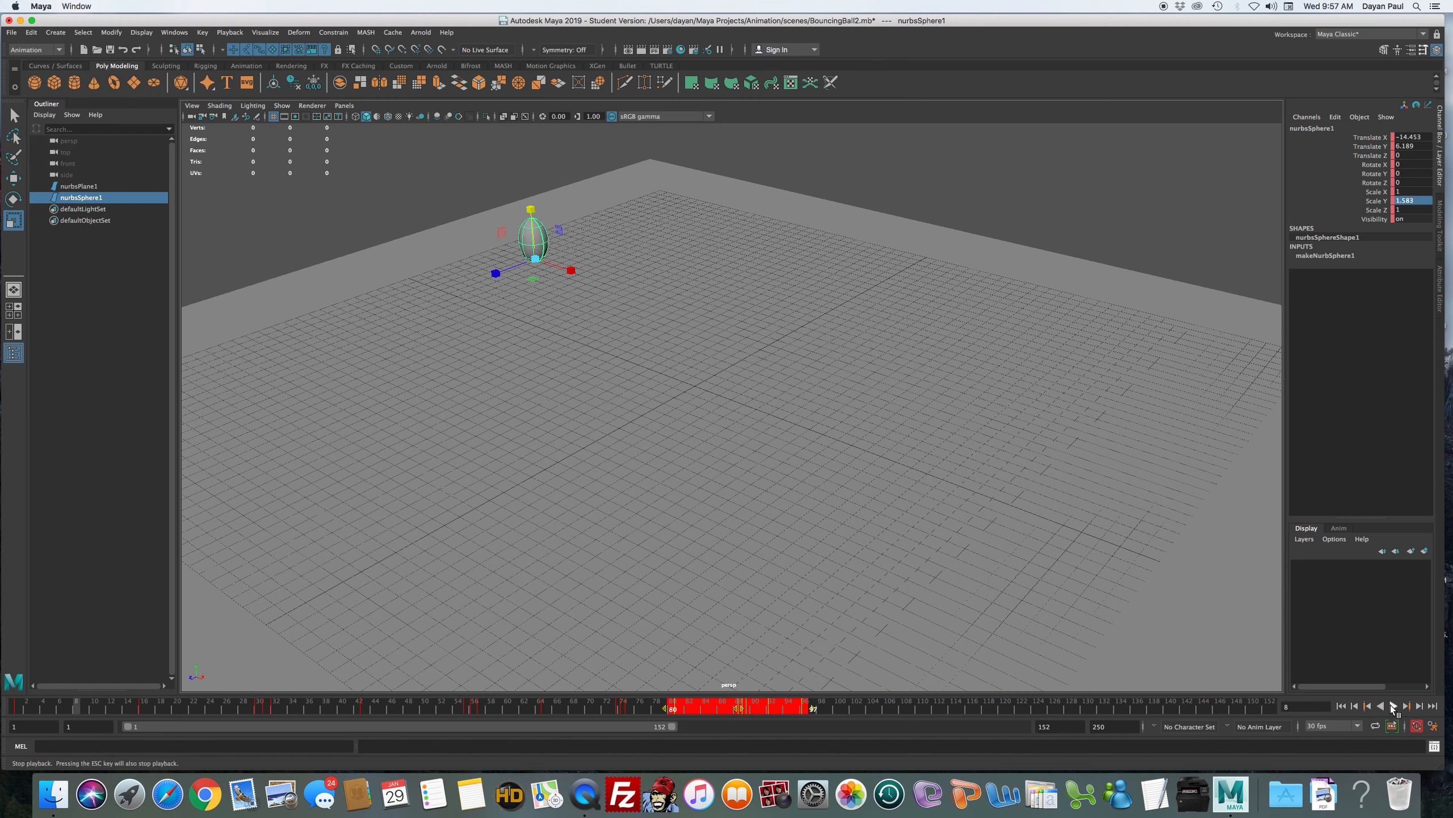
pyautogui.moveTo(378, 712)
pyautogui.mouseDown()
pyautogui.moveTo(478, 733)
pyautogui.moveTo(741, 743)
pyautogui.moveTo(162, 730)
pyautogui.moveTo(773, 739)
pyautogui.moveTo(493, 719)
pyautogui.moveTo(46, 725)
pyautogui.moveTo(535, 761)
pyautogui.moveTo(817, 752)
pyautogui.moveTo(406, 781)
pyautogui.moveTo(515, 784)
pyautogui.moveTo(108, 788)
pyautogui.mouseUp()
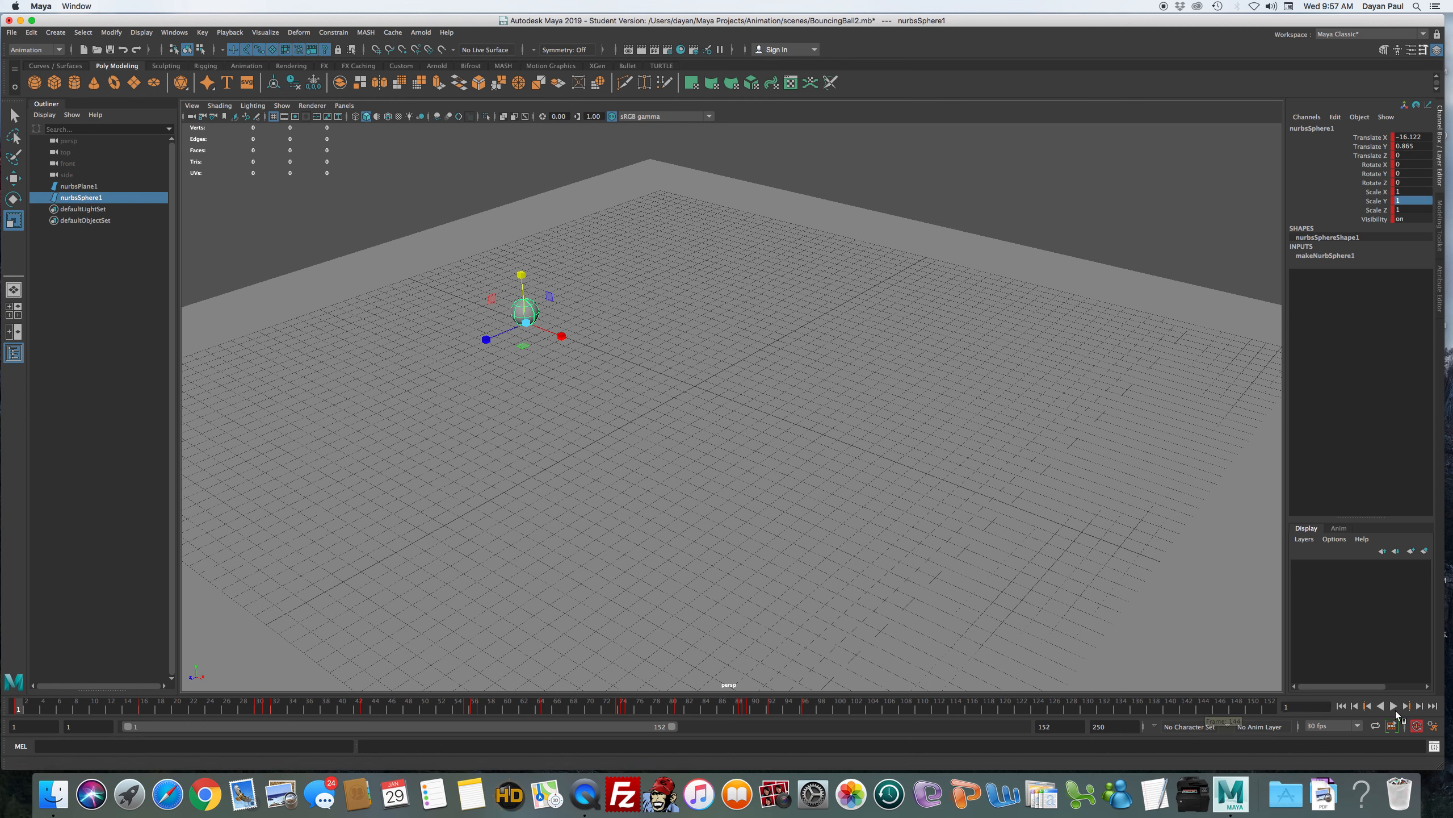
pyautogui.click(1392, 707)
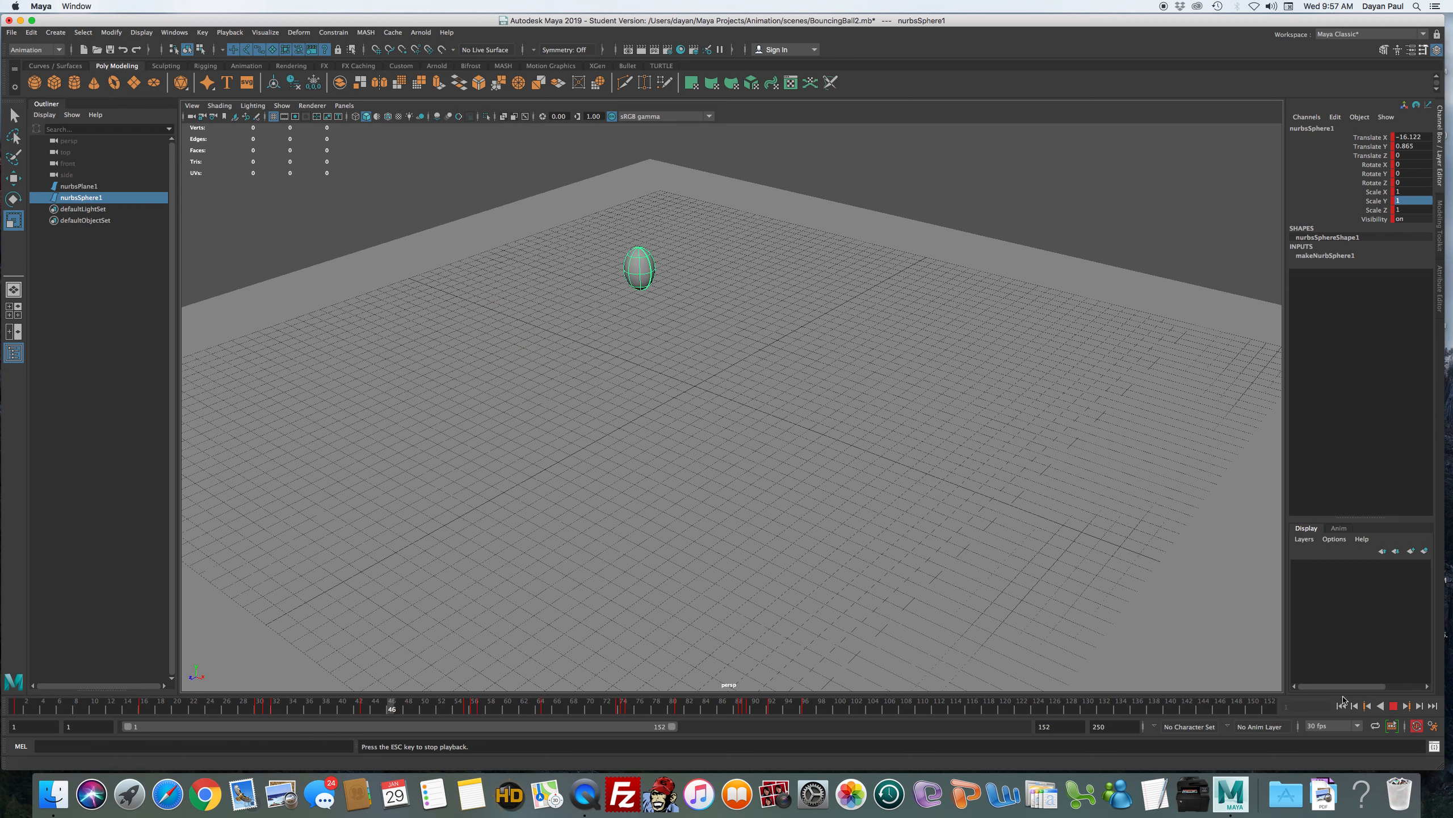